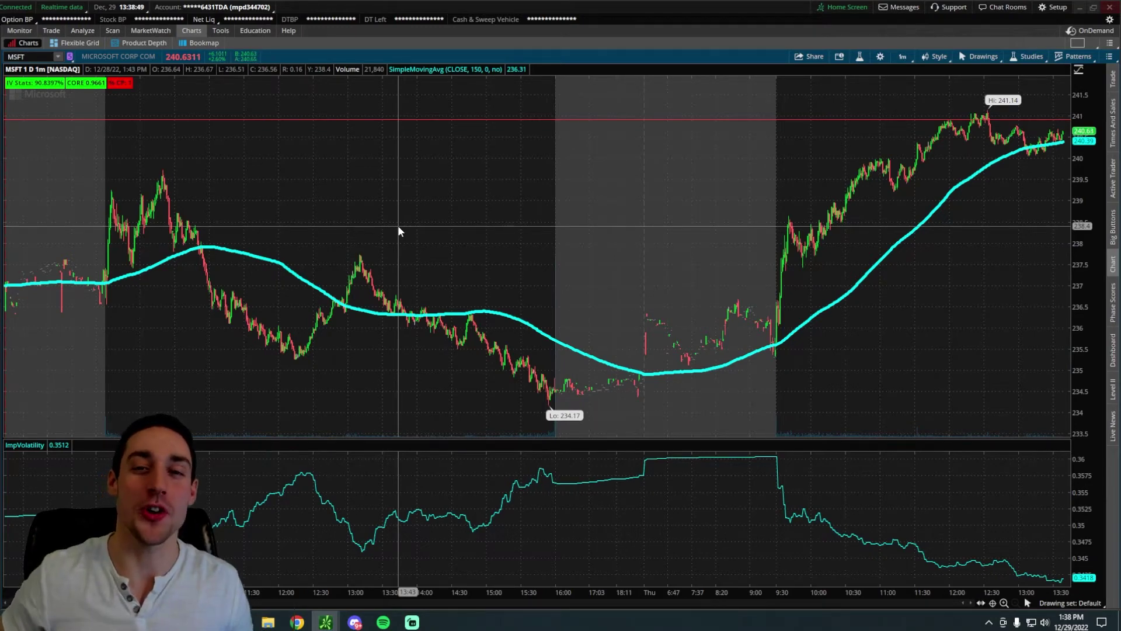
Step: Compare the MSFT Bookmap heatmap with the candlestick chart, ending on the Bookmap view
click(198, 43)
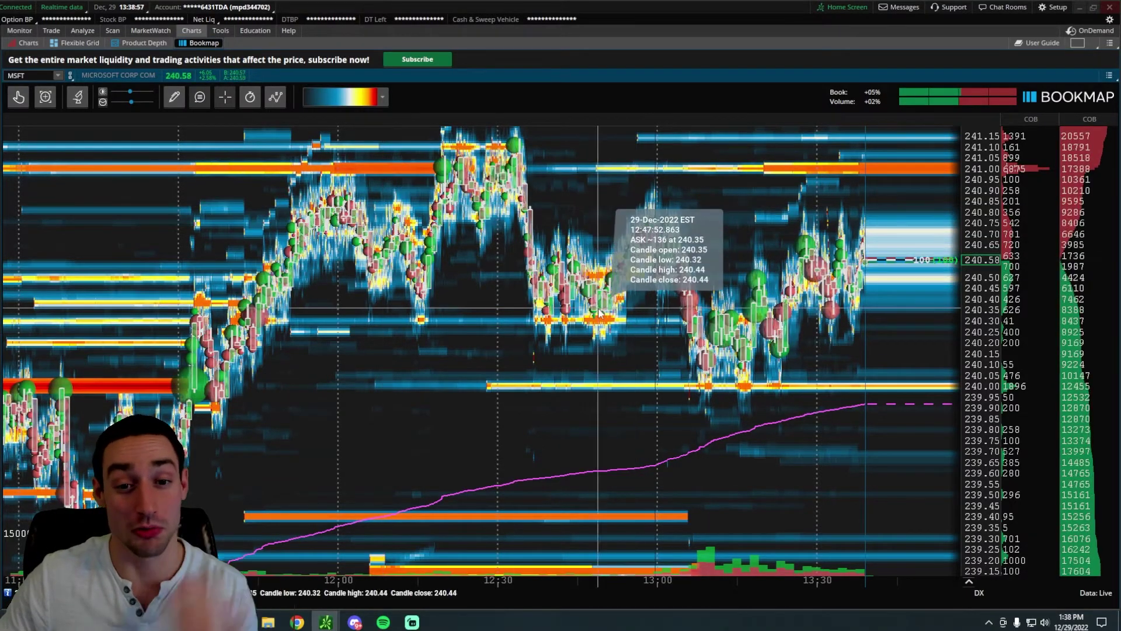
scroll(598, 307, up, 3)
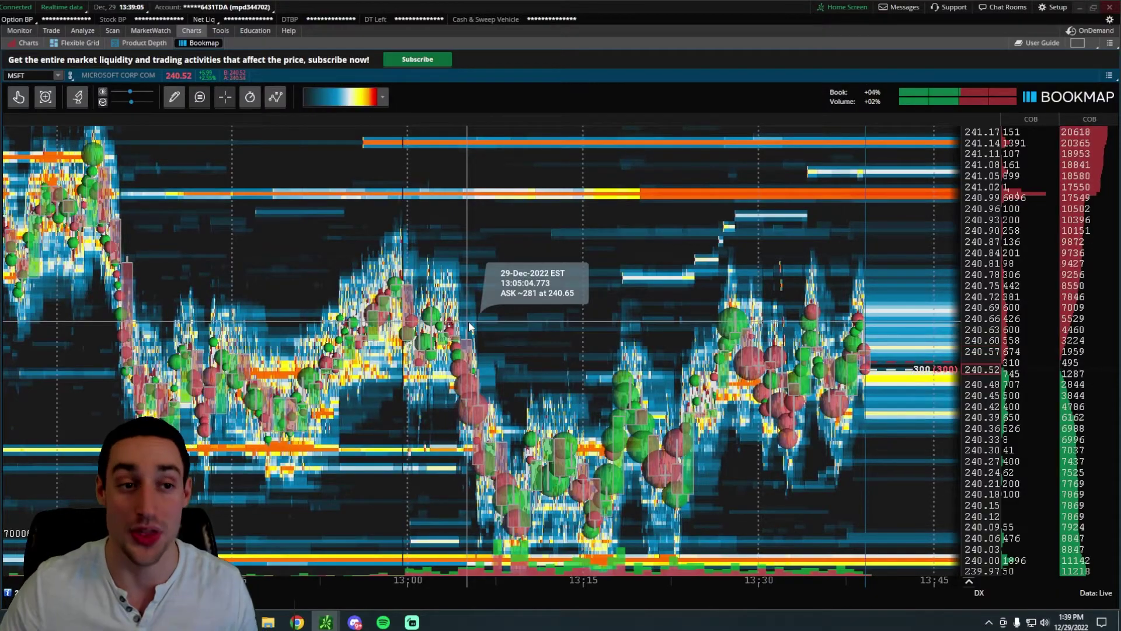
click(25, 43)
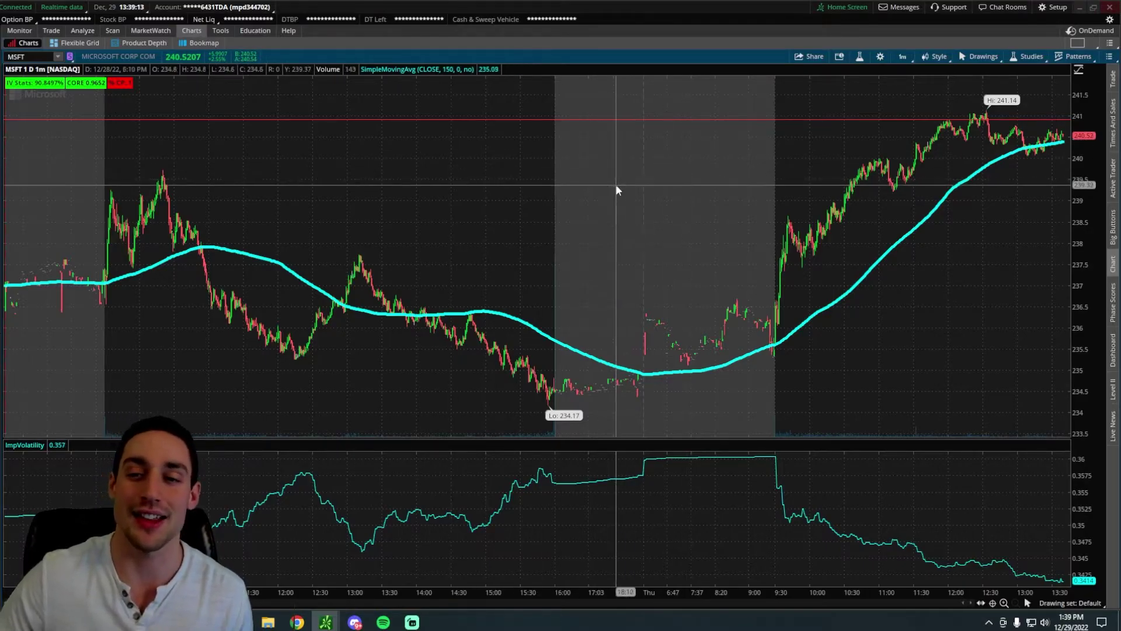
scroll(616, 183, up, 3)
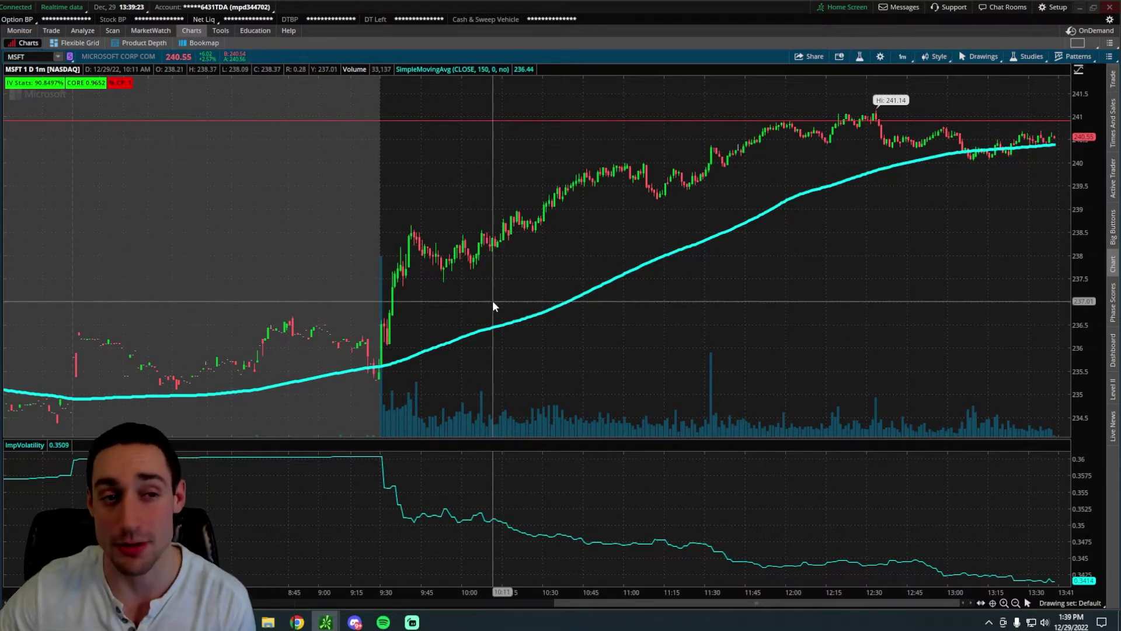
click(219, 42)
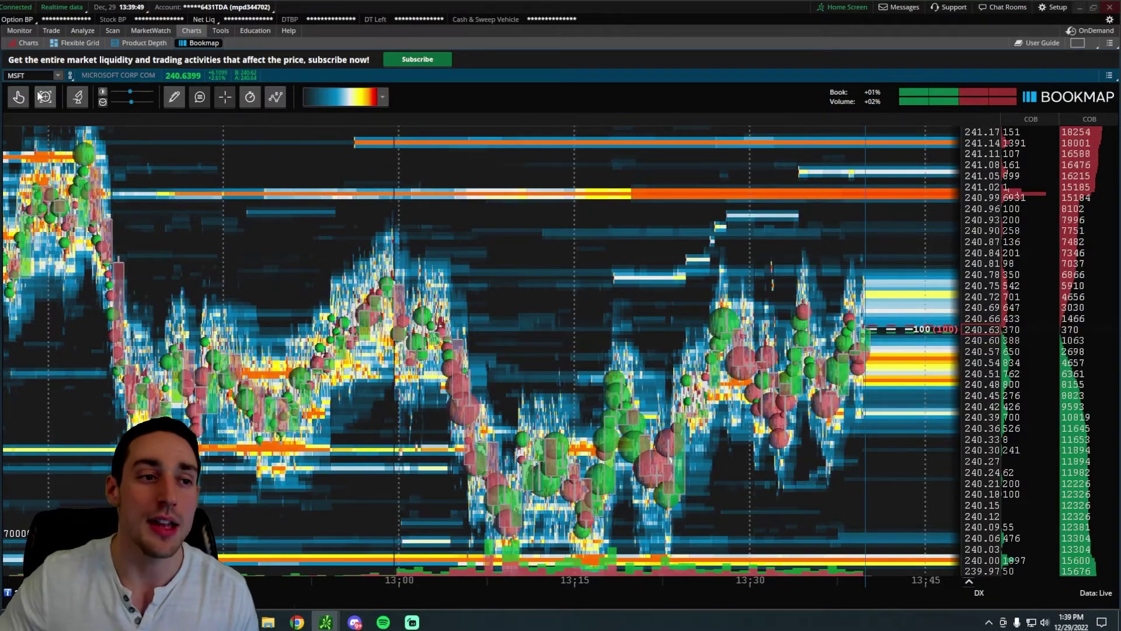
Step: Return to the MSFT candlestick chart and check the time frames, keeping 1 minute
click(23, 43)
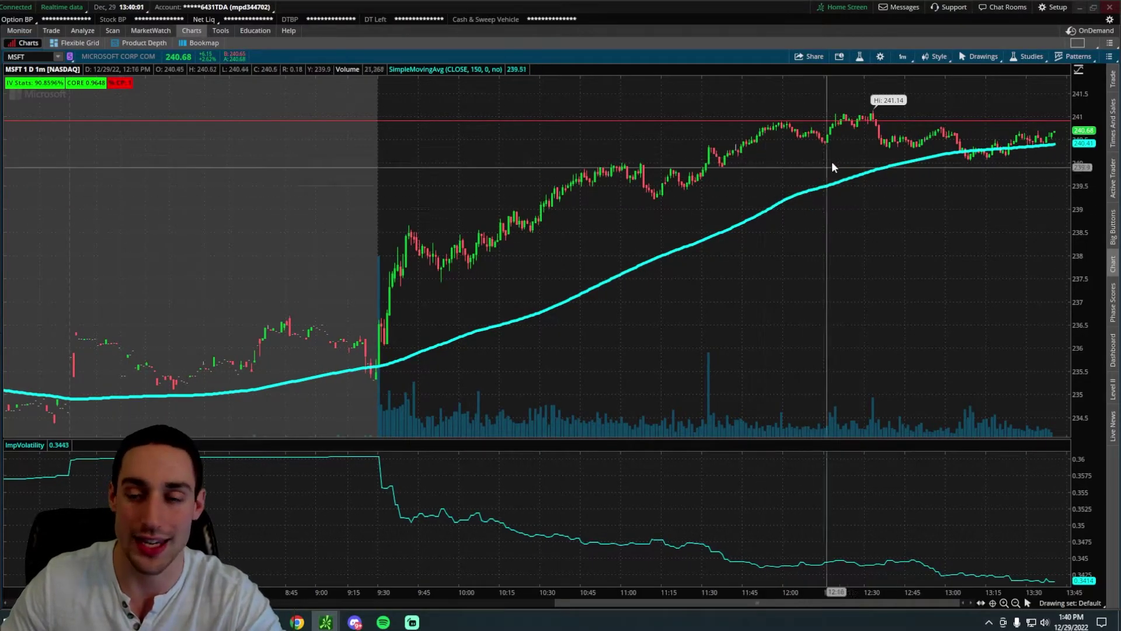
click(902, 57)
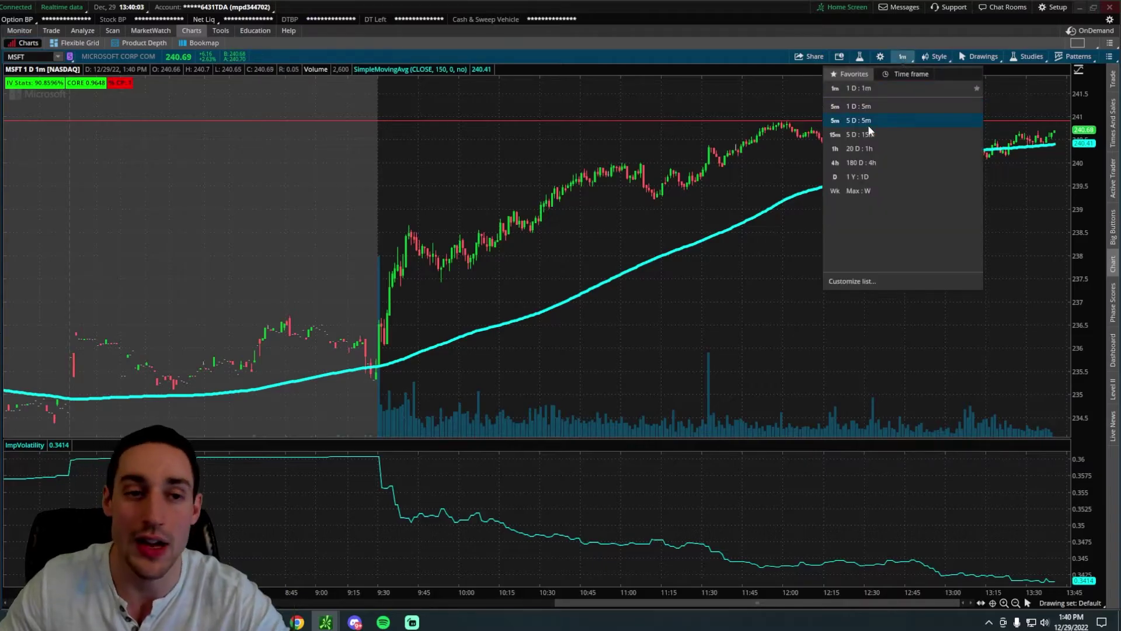
click(646, 143)
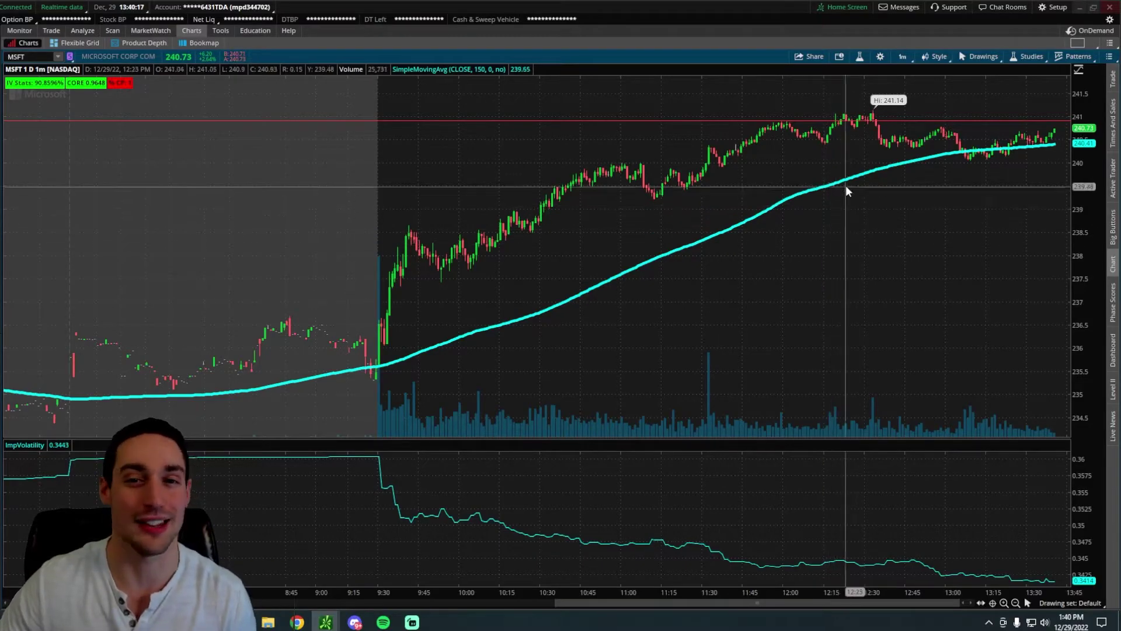
Step: Open the Support window, bring the main window back, and show the MSFT Bookmap heatmap
click(951, 8)
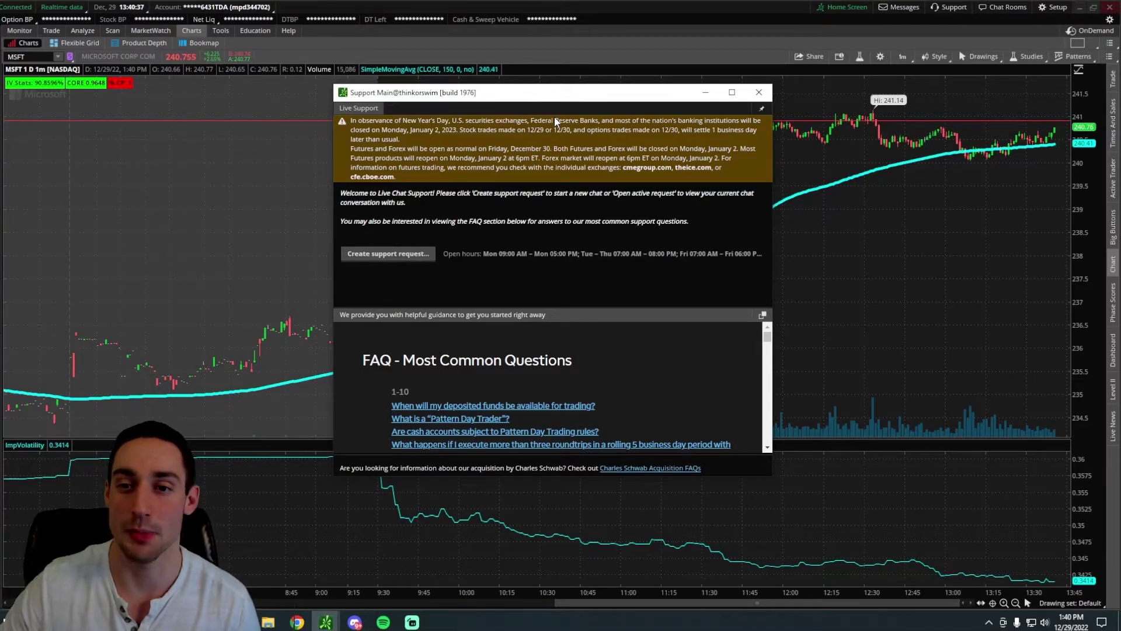
click(838, 204)
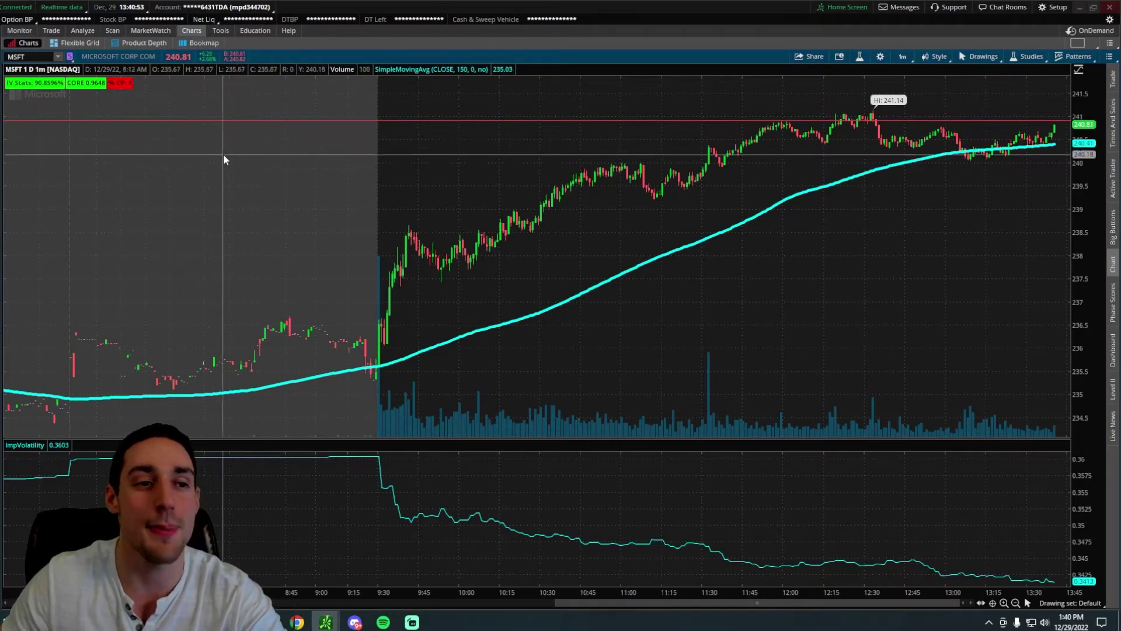
click(202, 44)
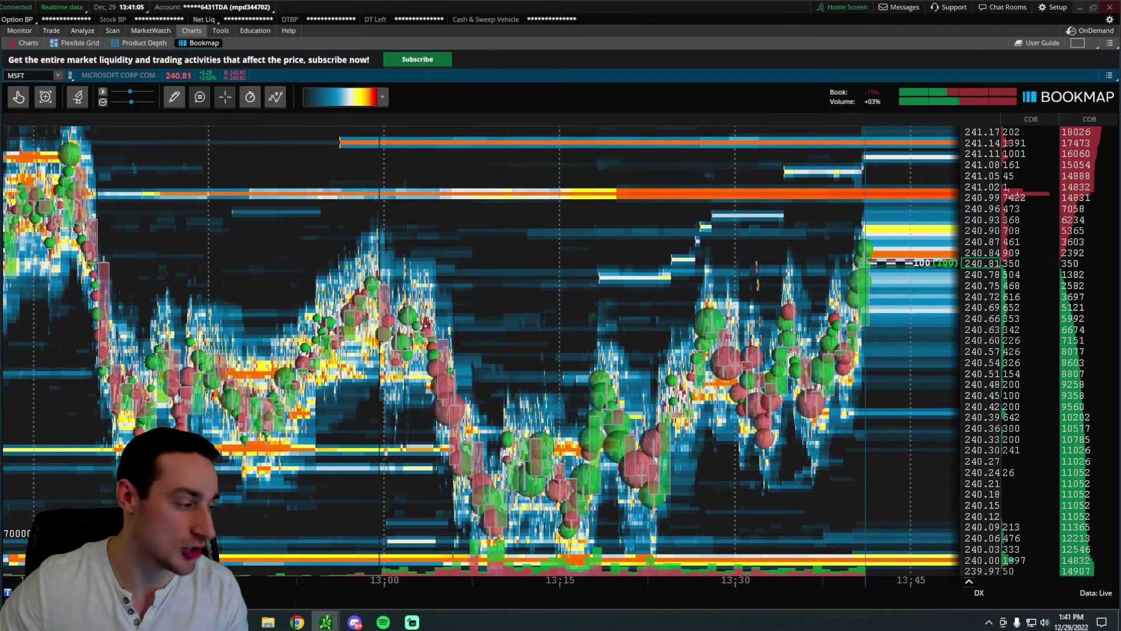
Step: Browse the bookmap.com package comparison page in Chrome, then go back to thinkorswim
key(alt+Tab)
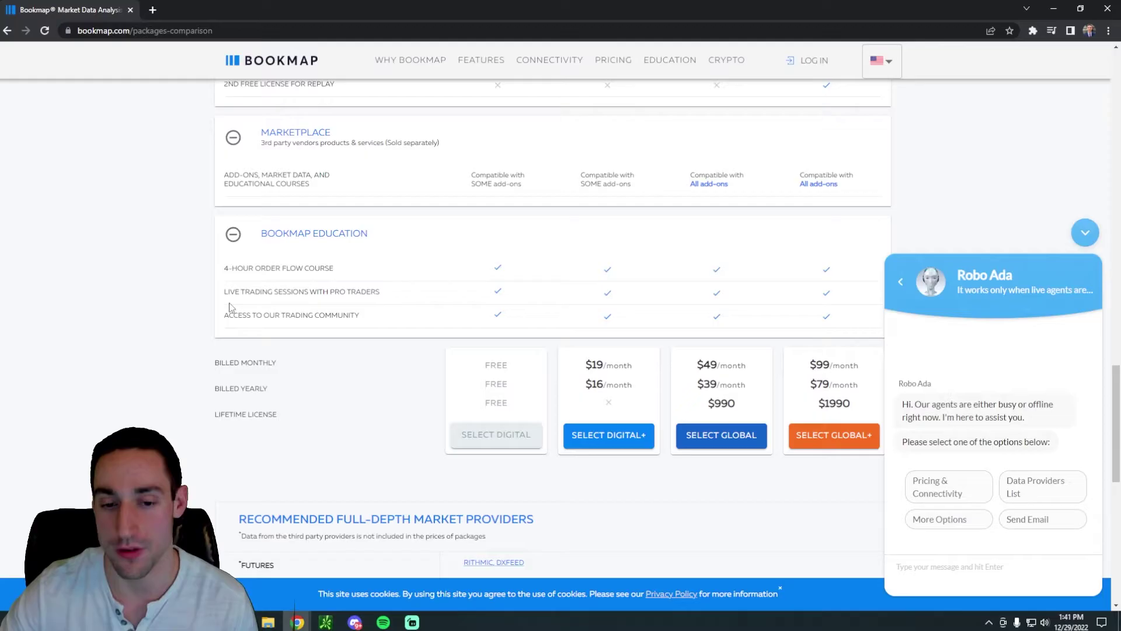
scroll(219, 347, up, 15)
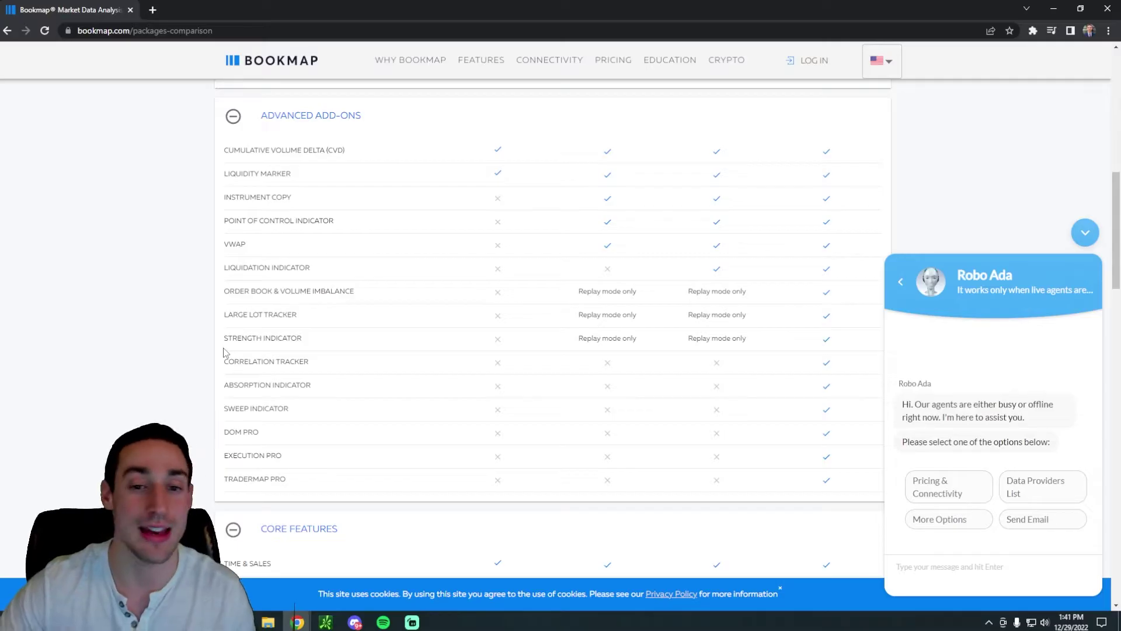
scroll(279, 328, up, 10)
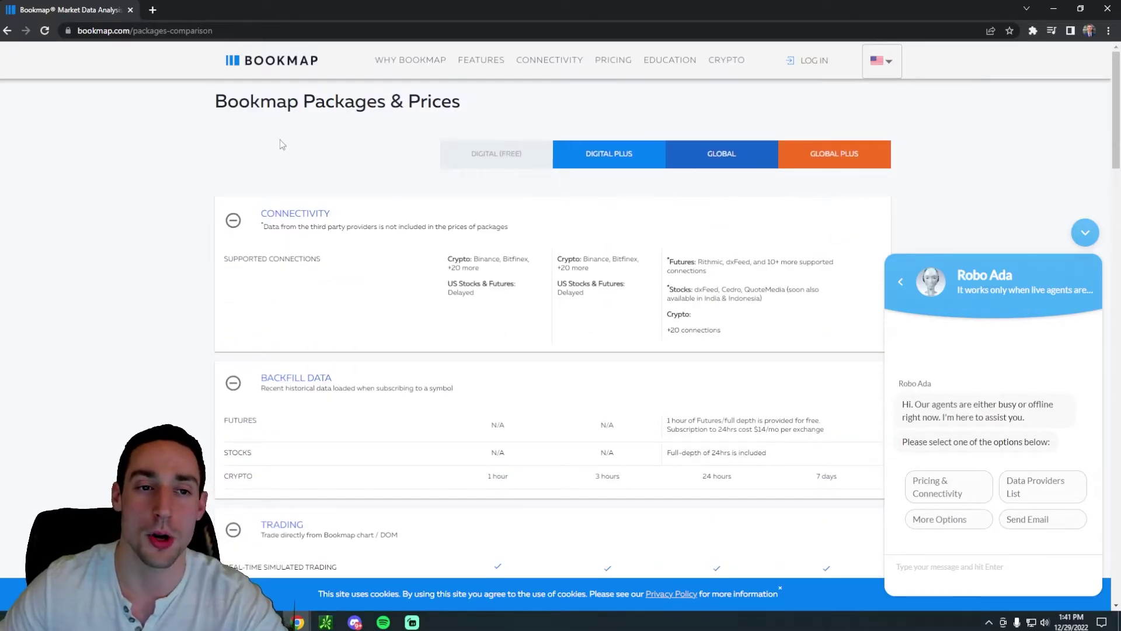
scroll(365, 163, down, 20)
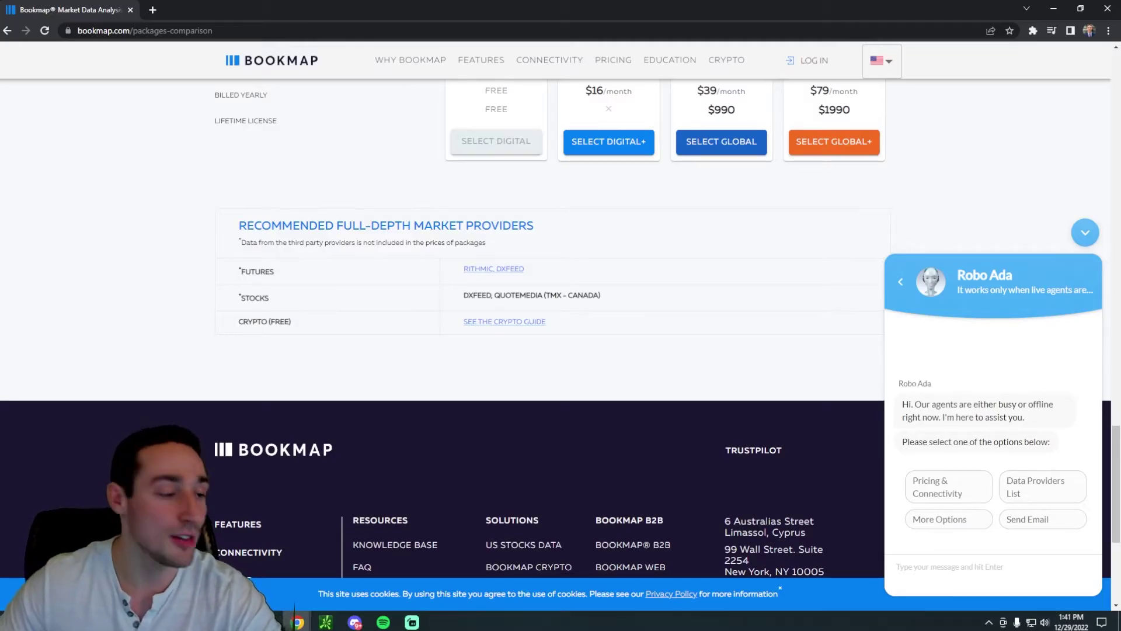
key(alt+Tab)
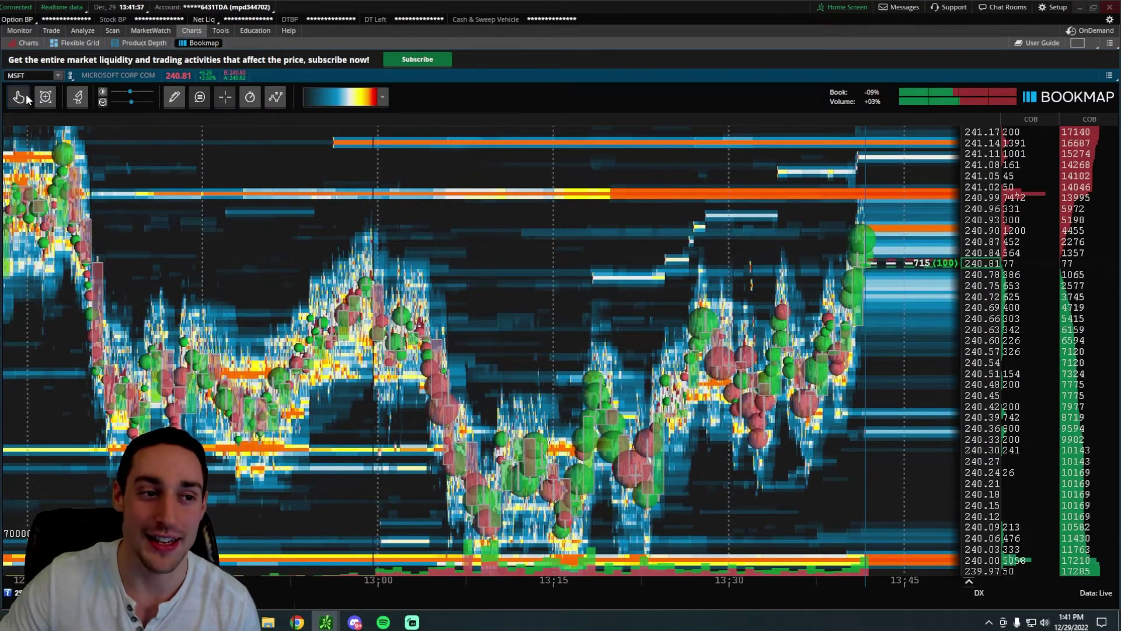
Step: Pan the MSFT heatmap left for room after the latest prices and check the visible components
drag(512, 227, 468, 235)
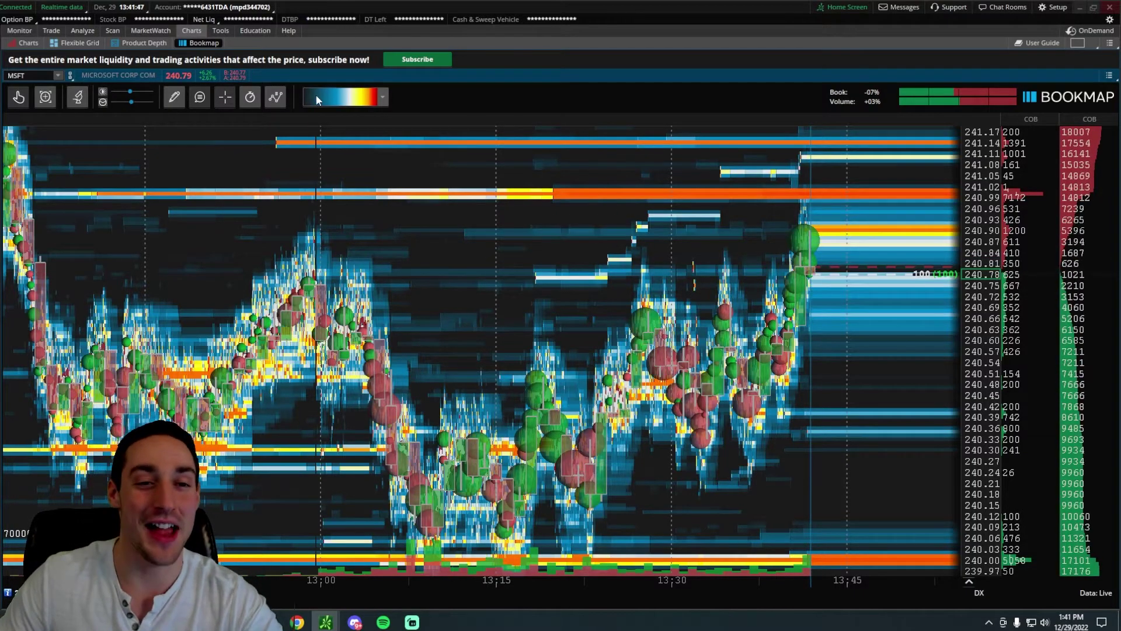
click(282, 96)
click(277, 98)
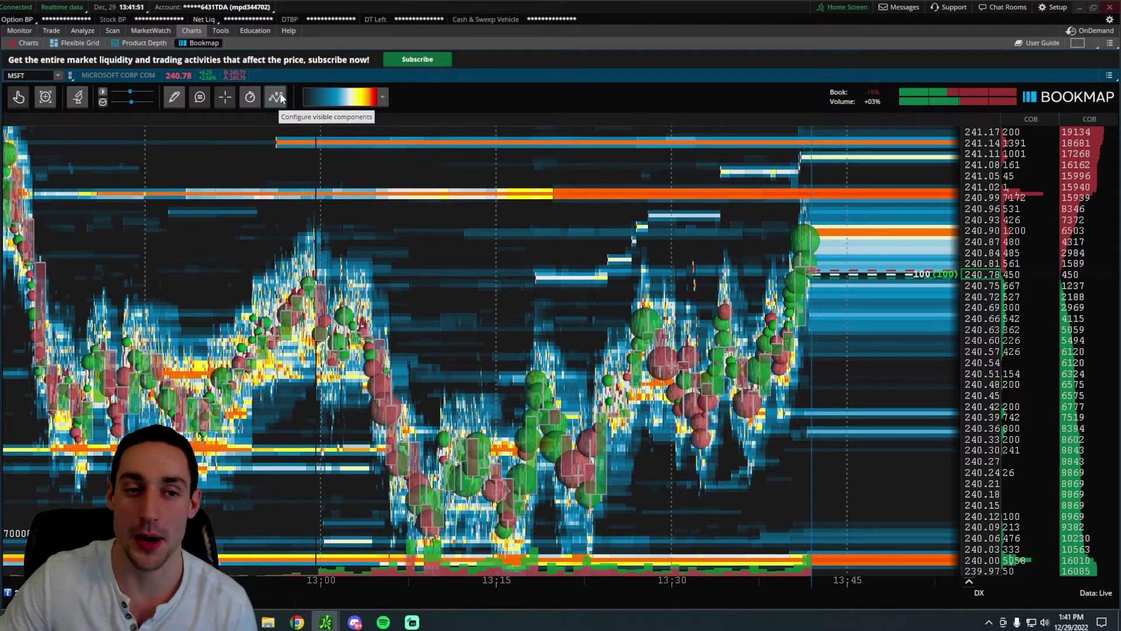
Step: Hide all Bookmap components except the Best Bid/Ask line, and zoom the time axis
click(276, 97)
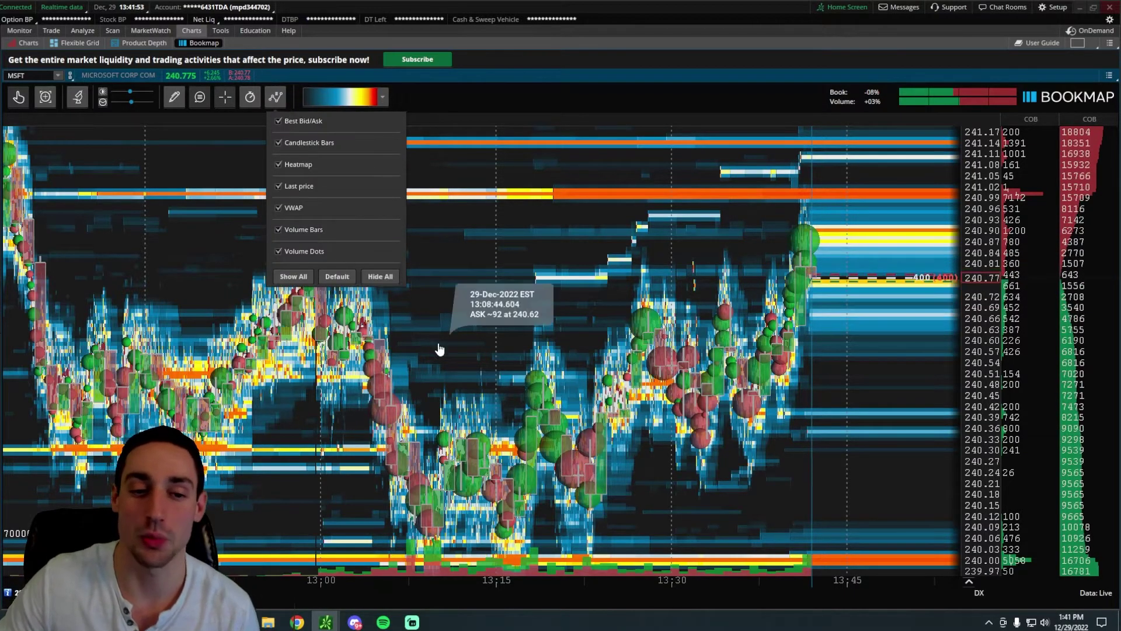
click(375, 278)
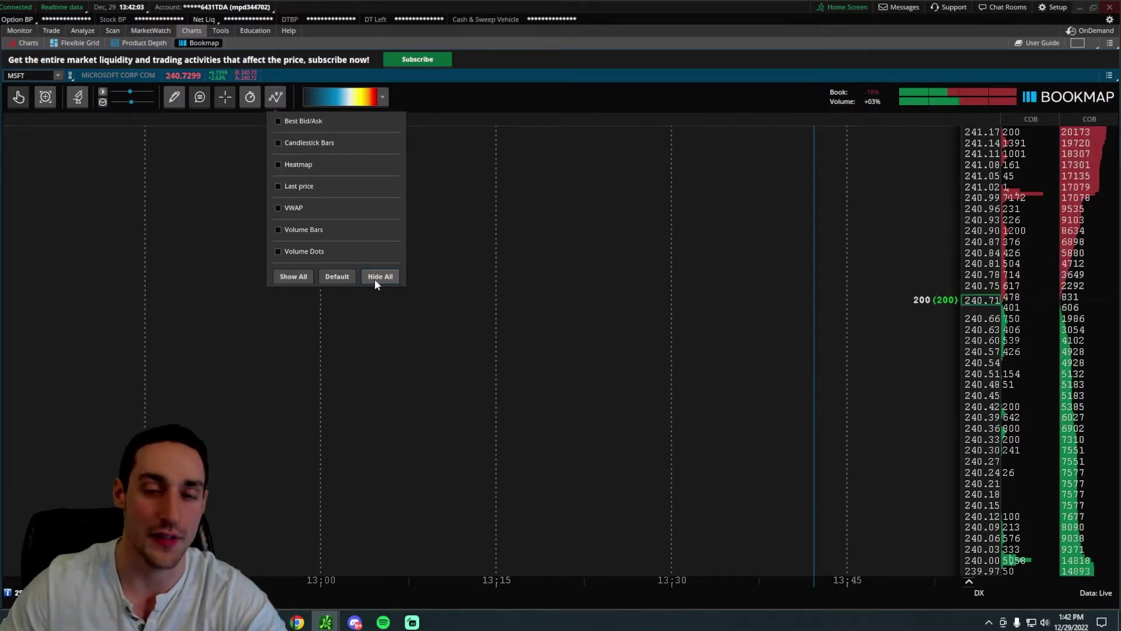
click(289, 121)
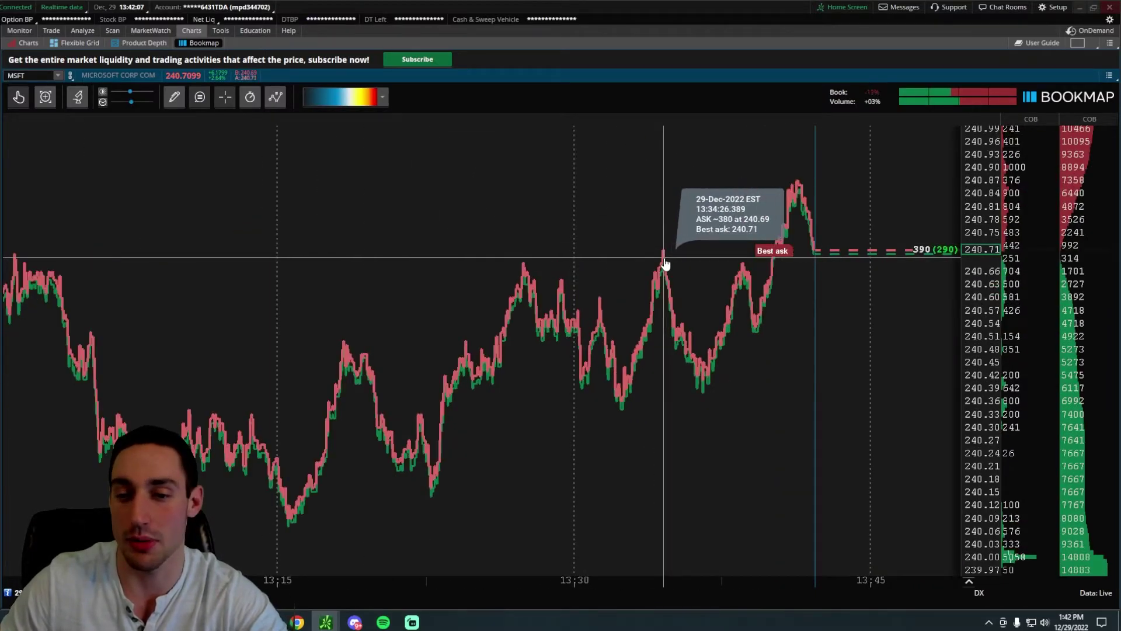
scroll(664, 264, up, 5)
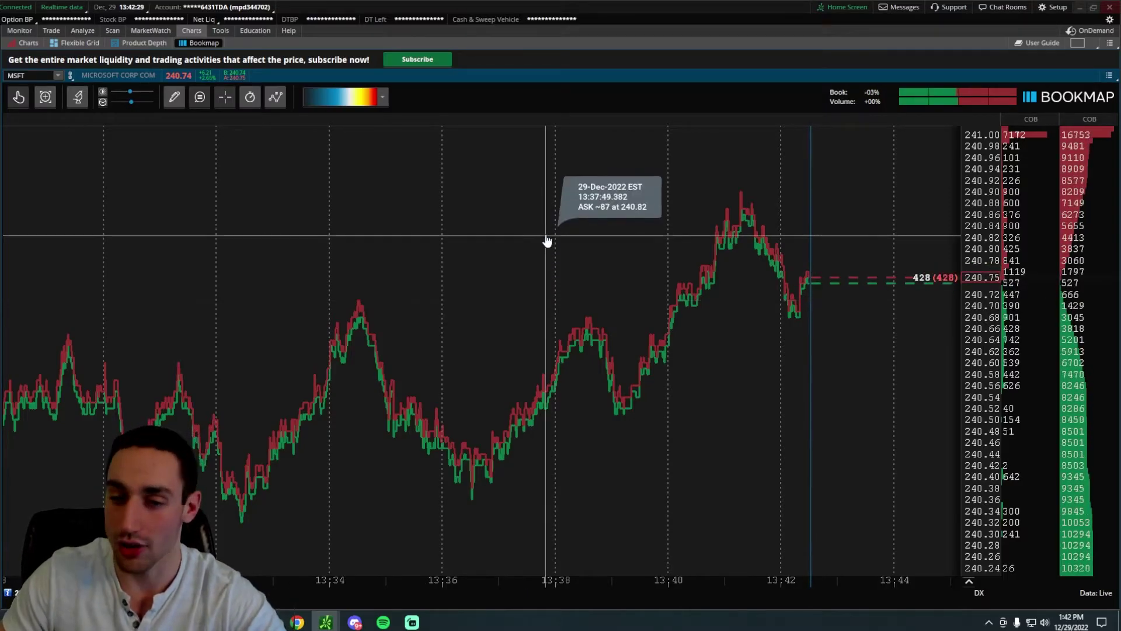
Step: Turn on the Last price line, turn off Best Bid/Ask, and zoom the chart out
click(276, 96)
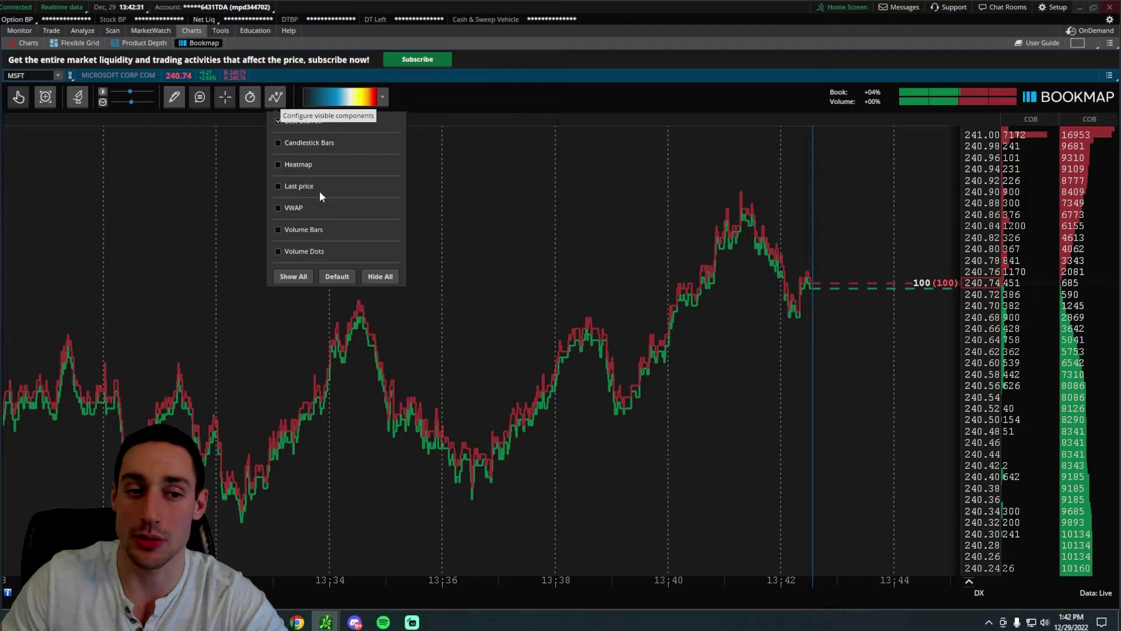
click(305, 186)
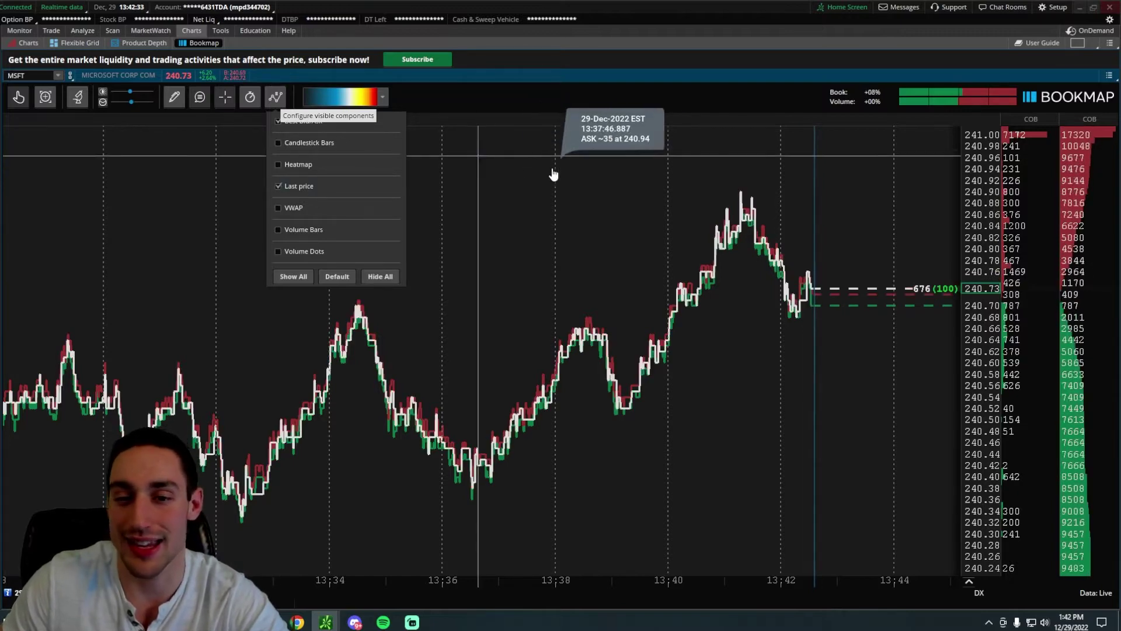
click(654, 181)
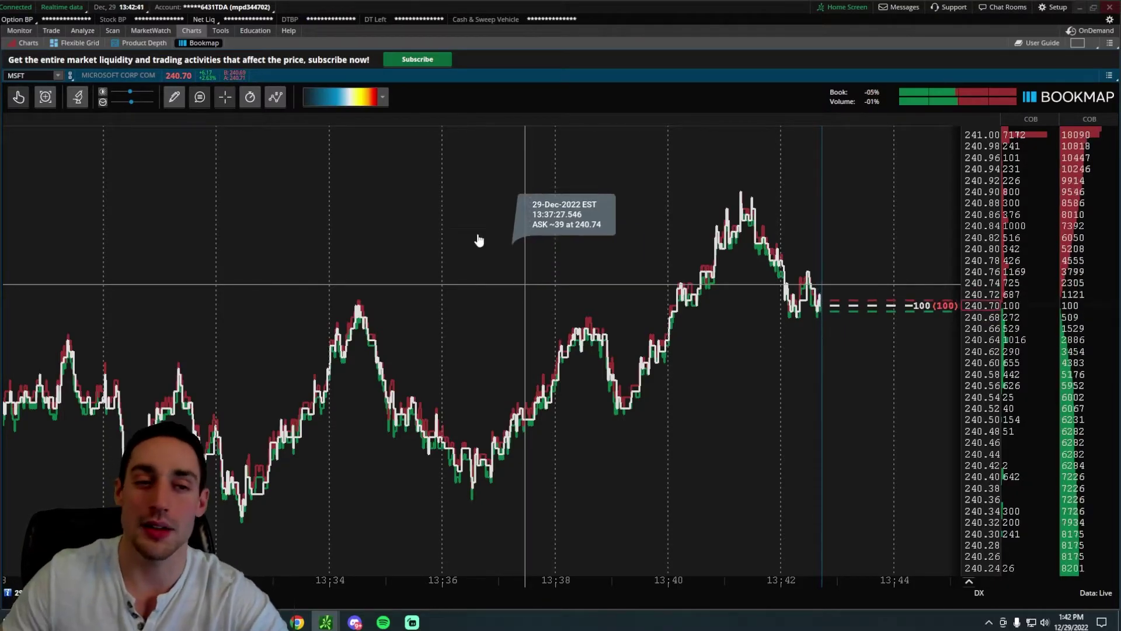
click(274, 96)
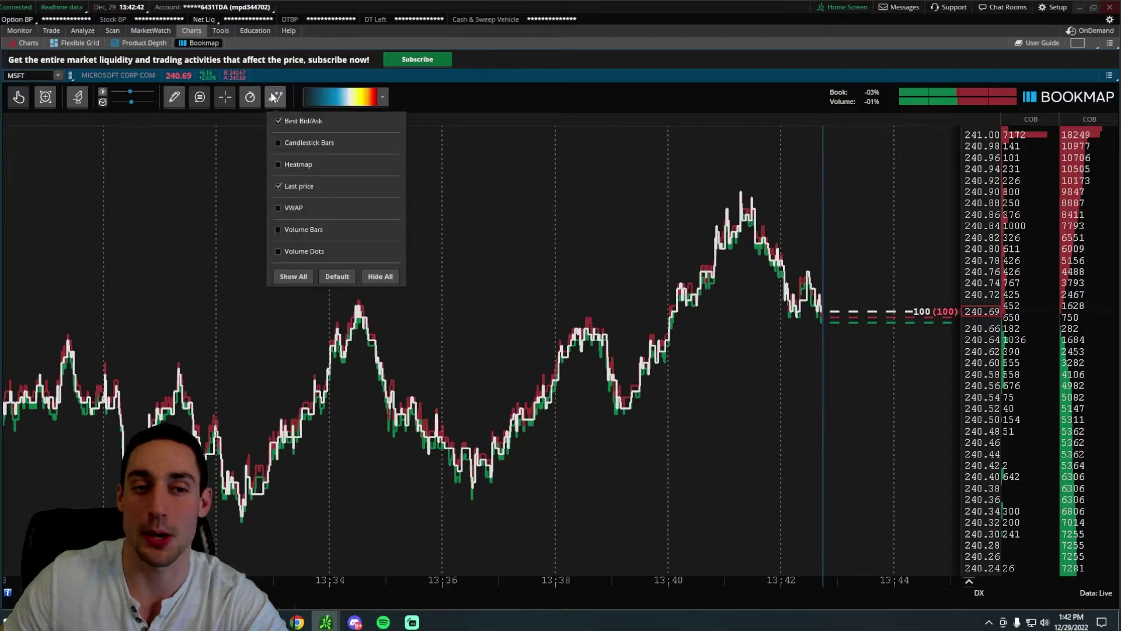
click(292, 121)
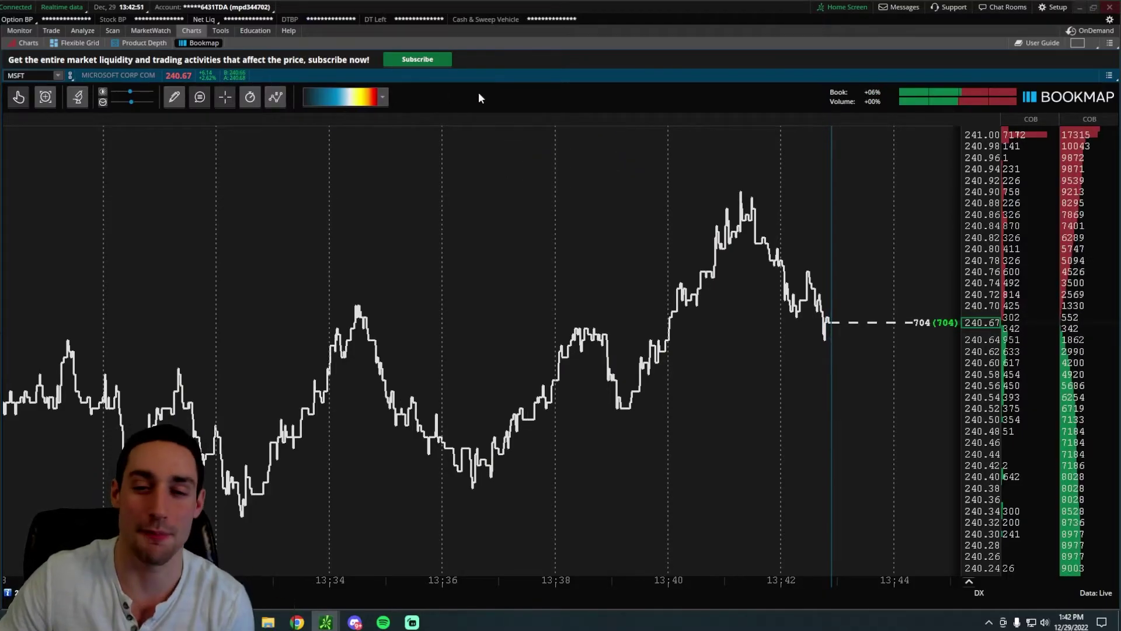
scroll(595, 218, down, 3)
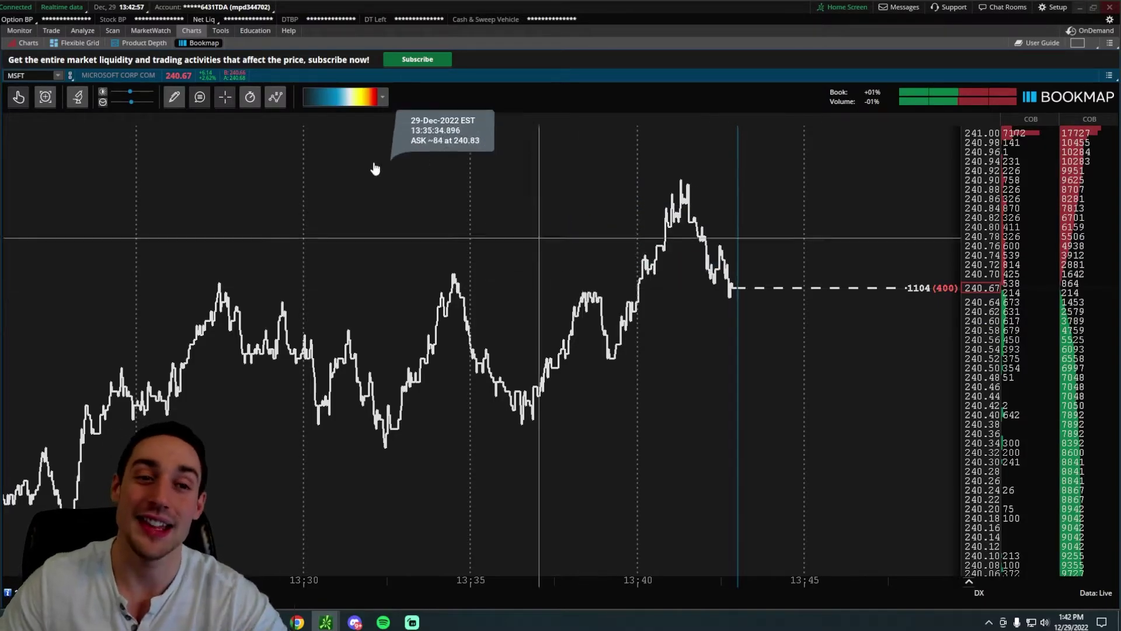
Step: Enable Volume Dots on the Bookmap chart and reposition the view along the time axis
click(277, 99)
click(278, 251)
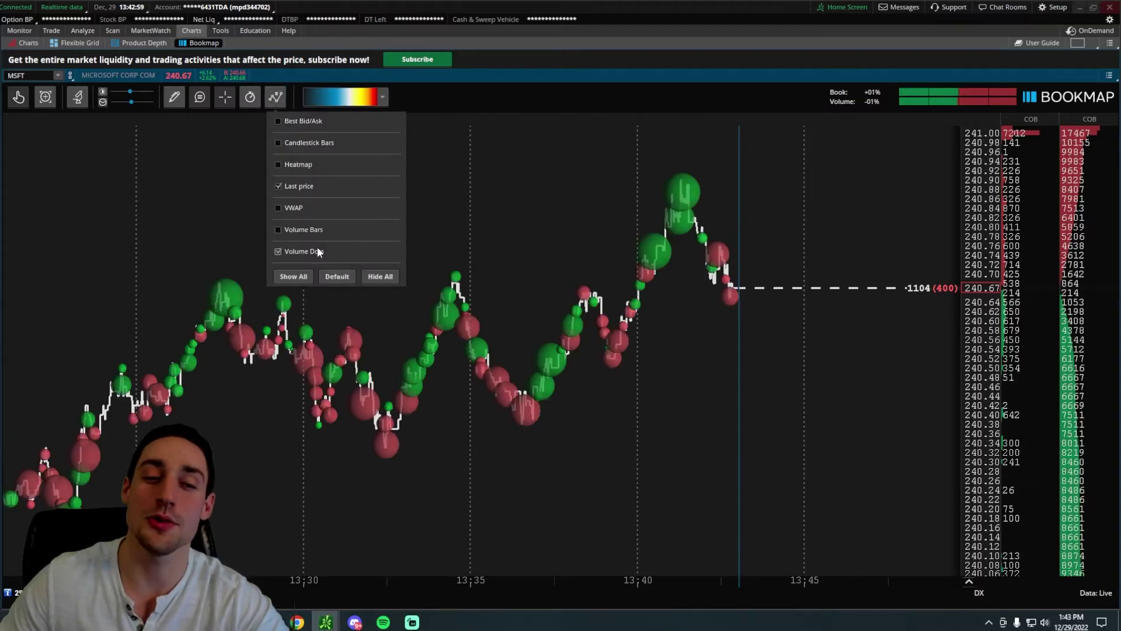
click(531, 230)
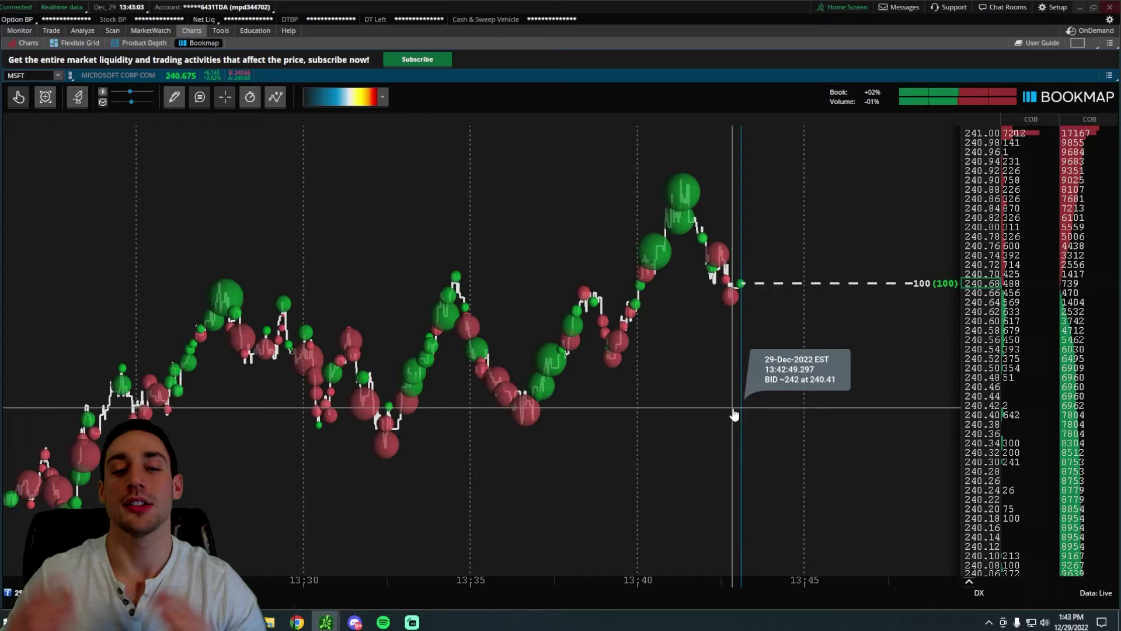
drag(611, 261, 642, 220)
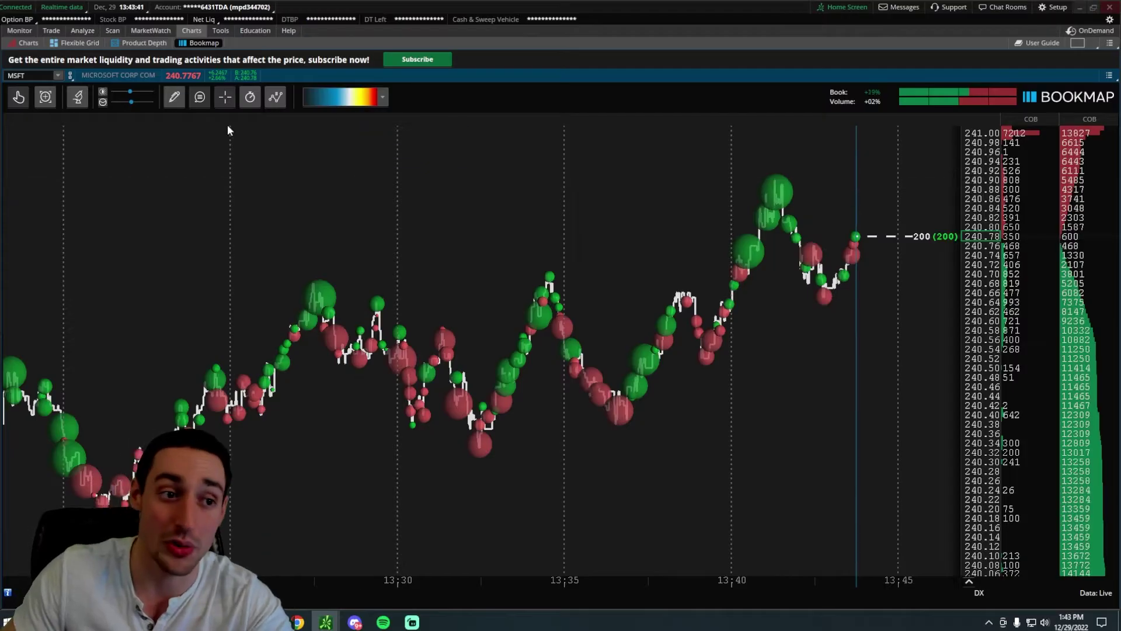
scroll(613, 208, down, 2)
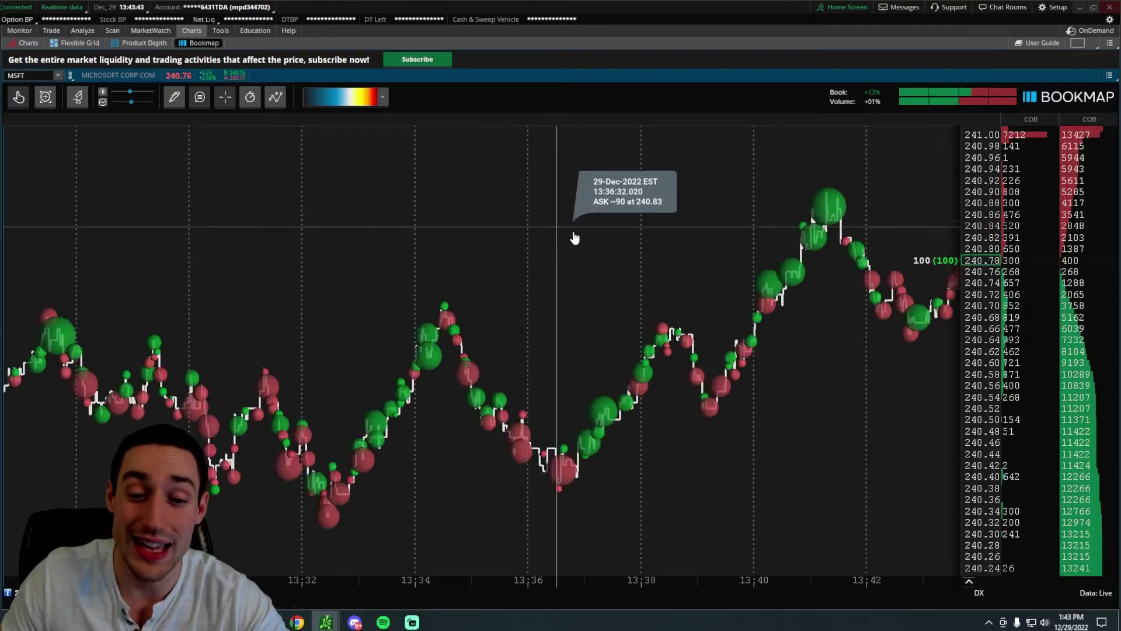
scroll(572, 238, up, 4)
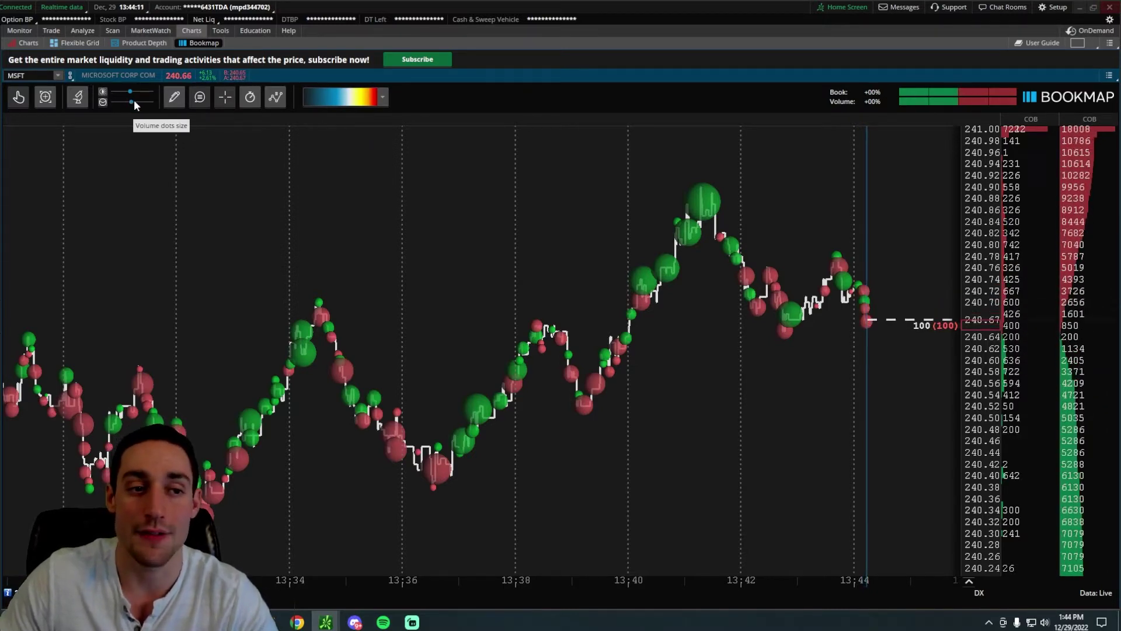
Step: Adjust the Volume dots size slider and lower the Contrast cut-off to bring up the heatmap
drag(133, 103, 117, 103)
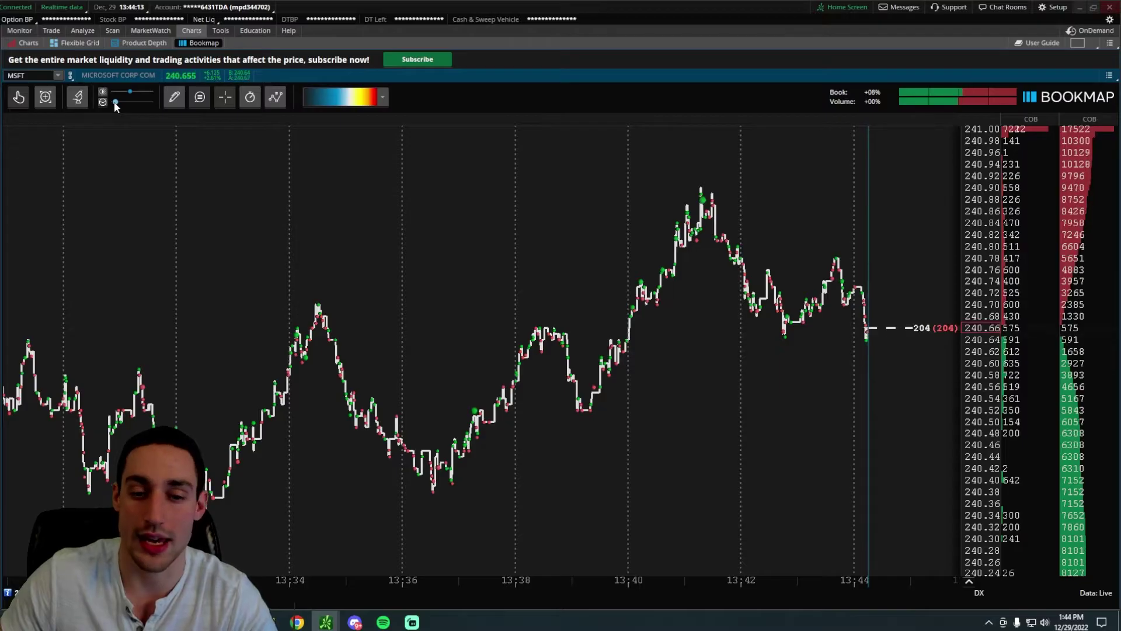
mouse_move(115, 102)
mouse_down()
mouse_move(150, 102)
mouse_move(128, 102)
mouse_up()
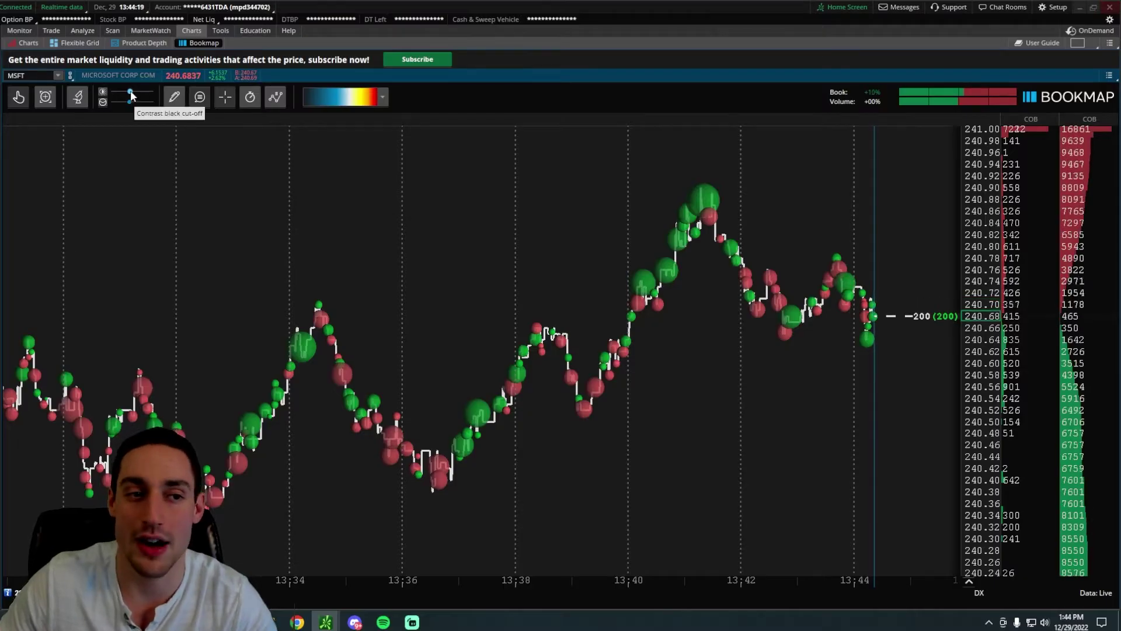
drag(131, 91, 122, 93)
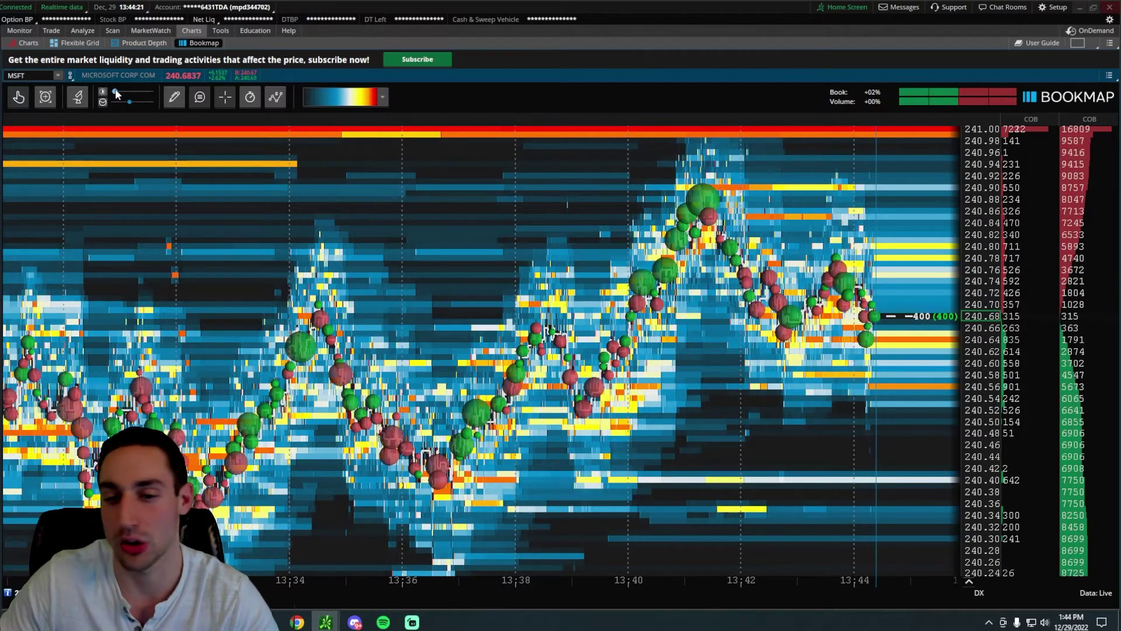
mouse_move(116, 91)
mouse_down()
mouse_move(153, 92)
mouse_move(132, 93)
mouse_up()
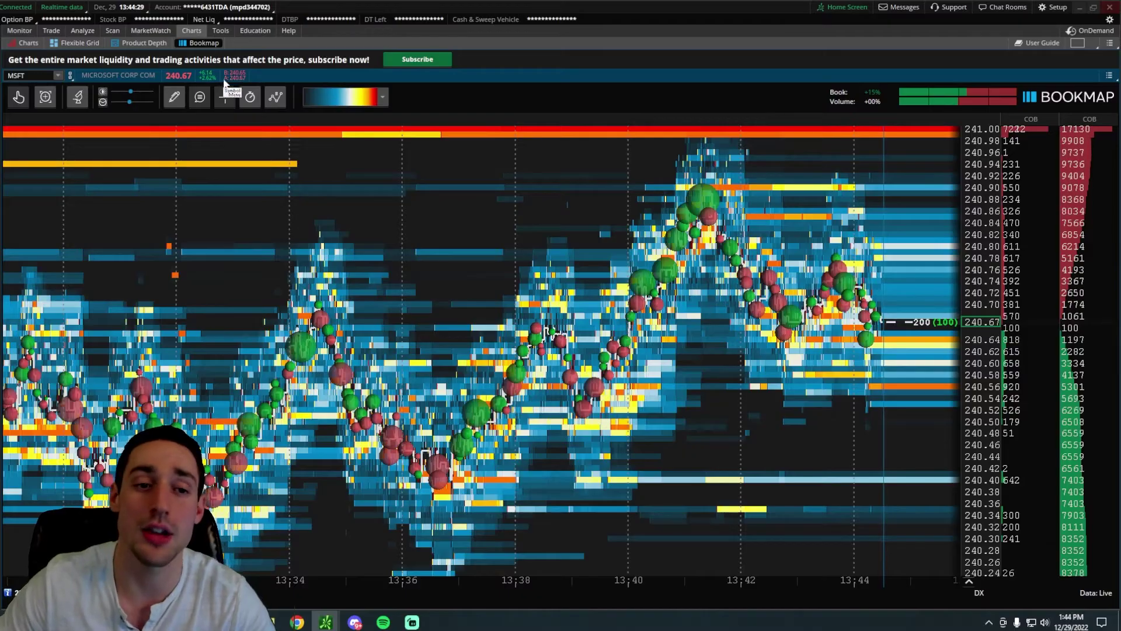
Step: Uncheck Volume Dots in the components list, leaving Heatmap on after toggling it
click(275, 97)
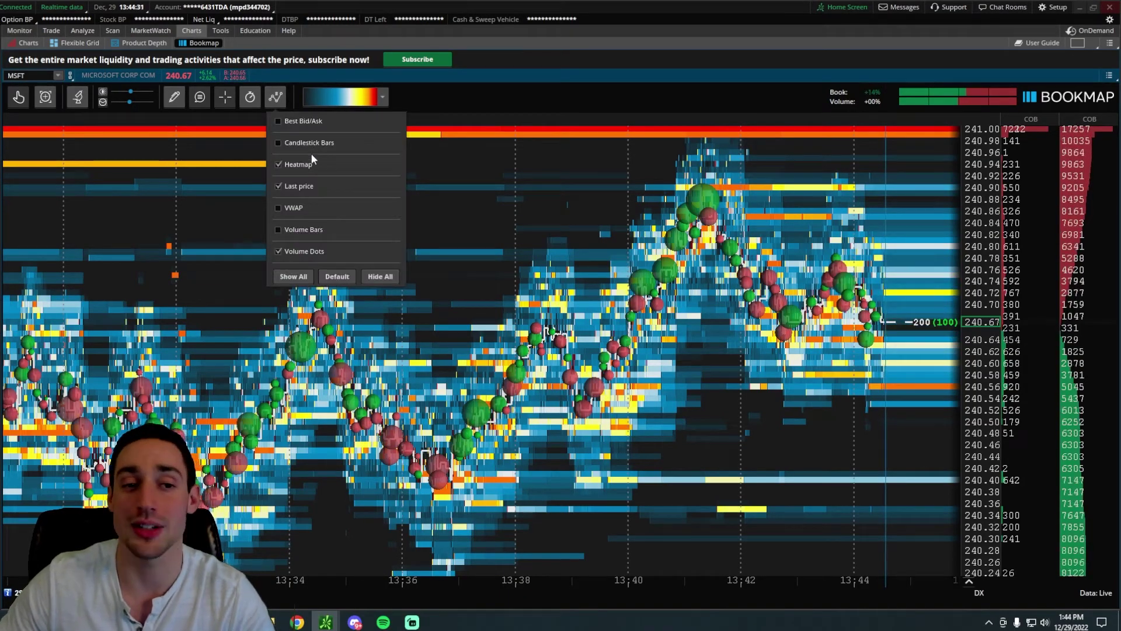
click(314, 251)
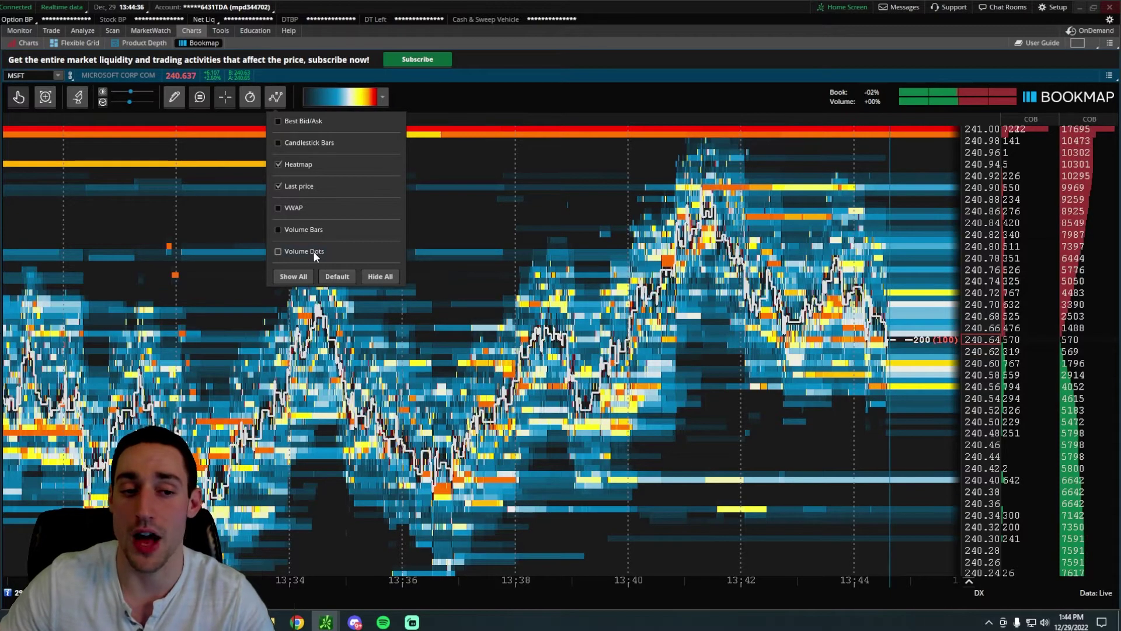
click(310, 164)
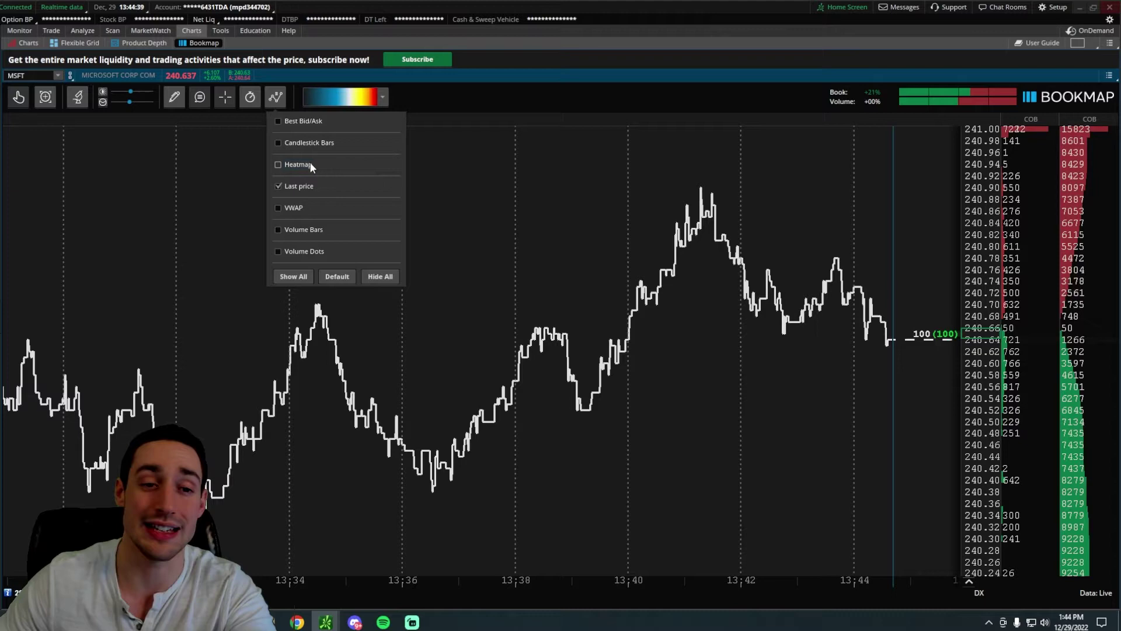
click(309, 164)
click(309, 164)
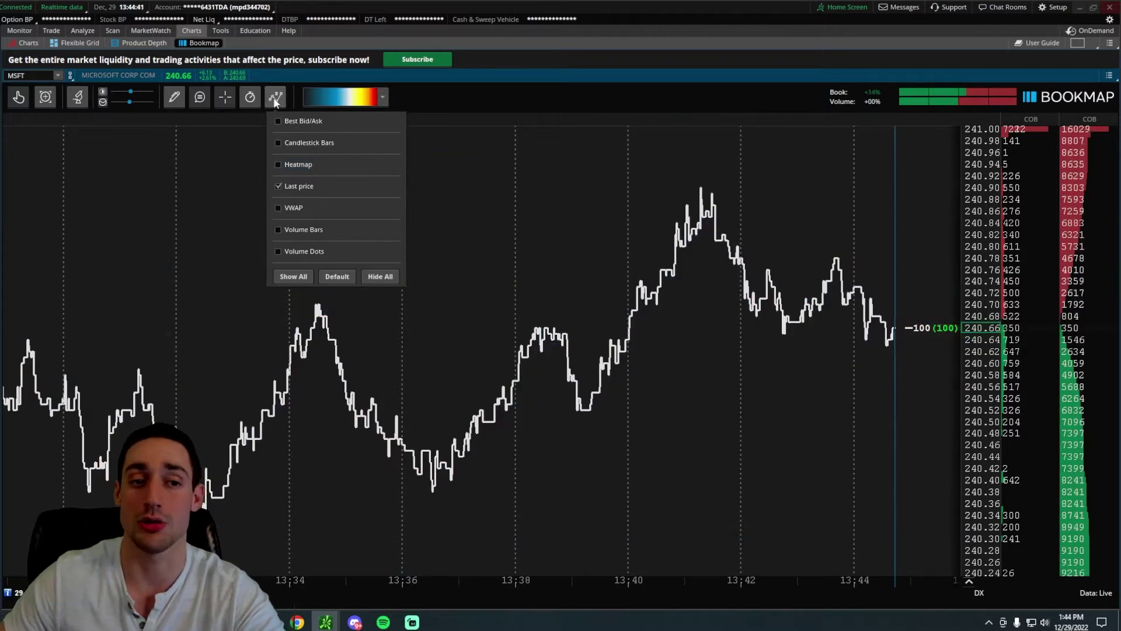
click(296, 166)
click(561, 163)
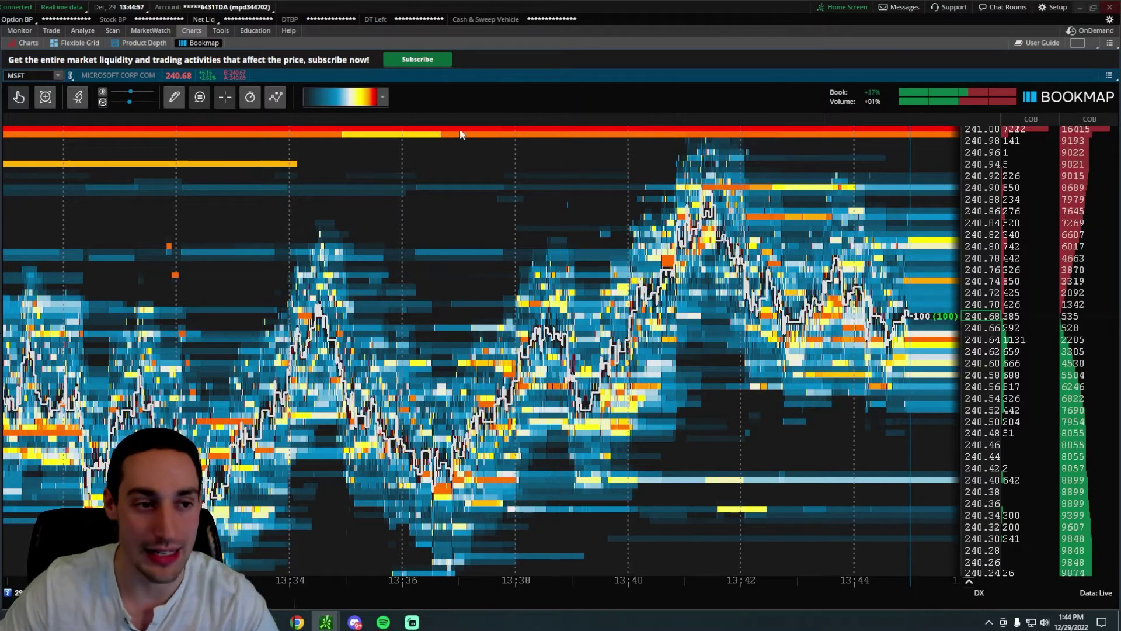
Step: Zoom out and pan the MSFT heatmap back to about 11:30, showing the 240.00 and 238.00 walls
scroll(467, 219, down, 3)
scroll(481, 223, down, 5)
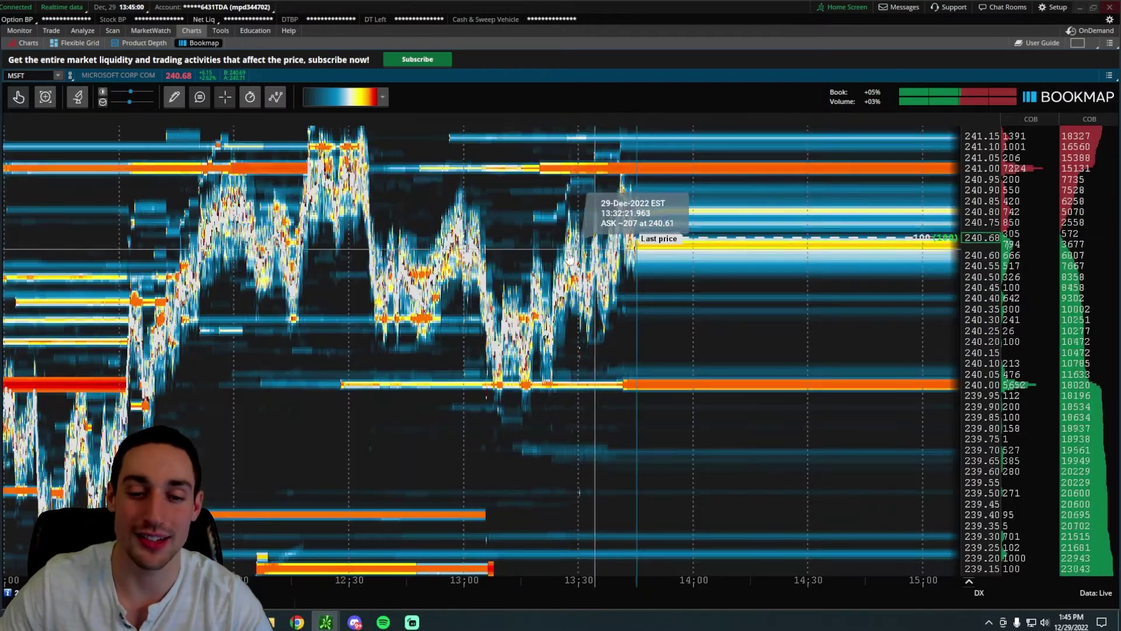
drag(356, 254, 560, 263)
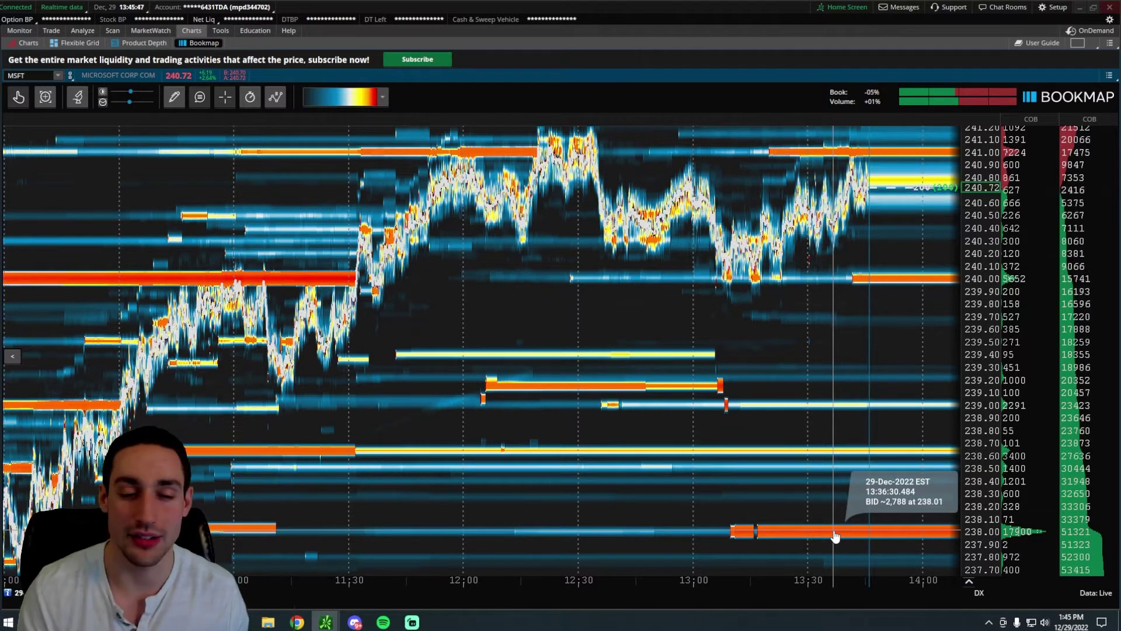
scroll(458, 320, up, 3)
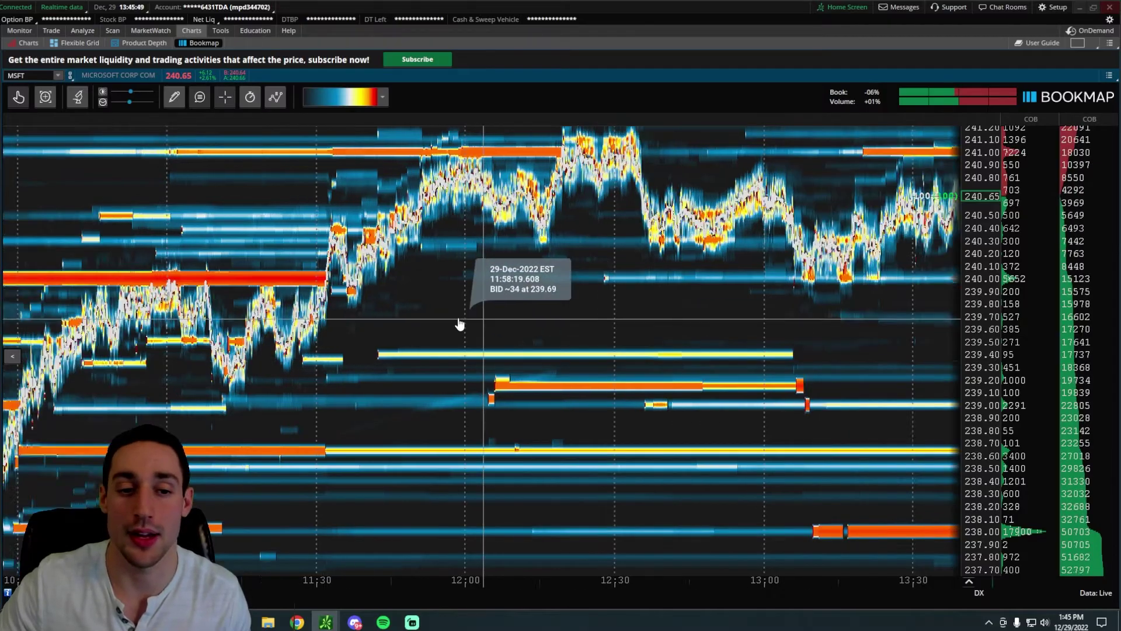
drag(416, 330, 881, 325)
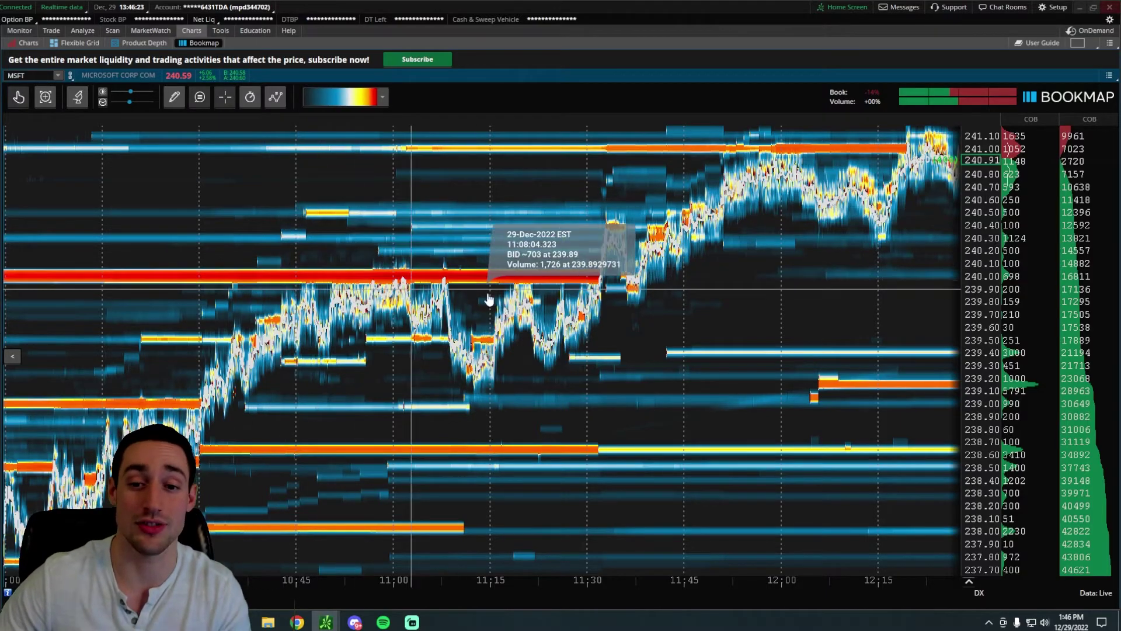
scroll(577, 327, down, 3)
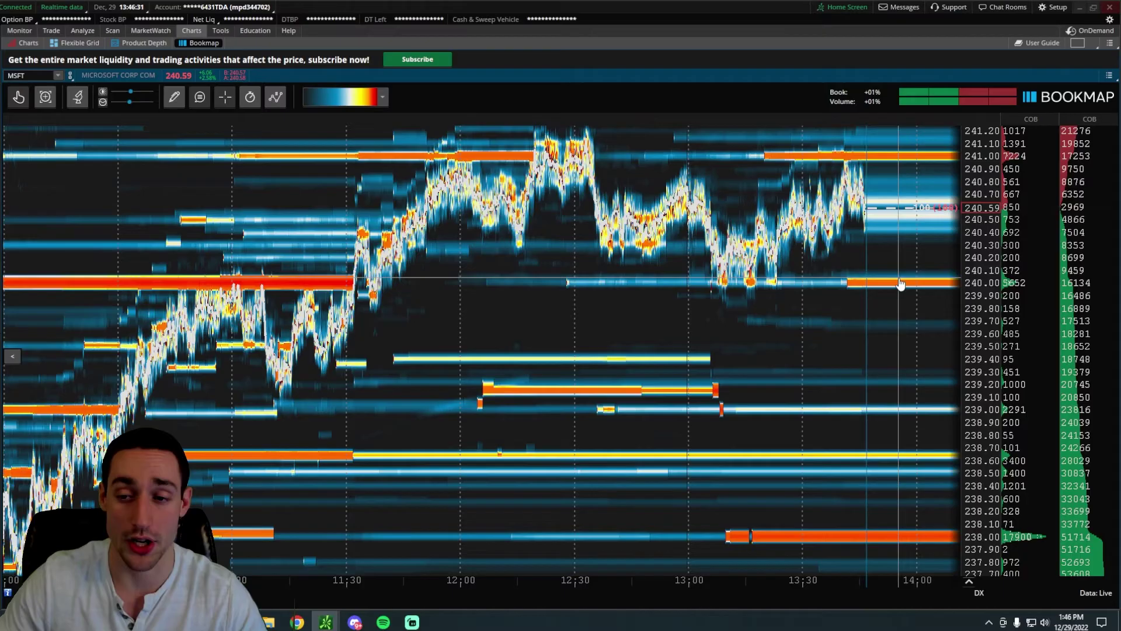
scroll(814, 326, up, 5)
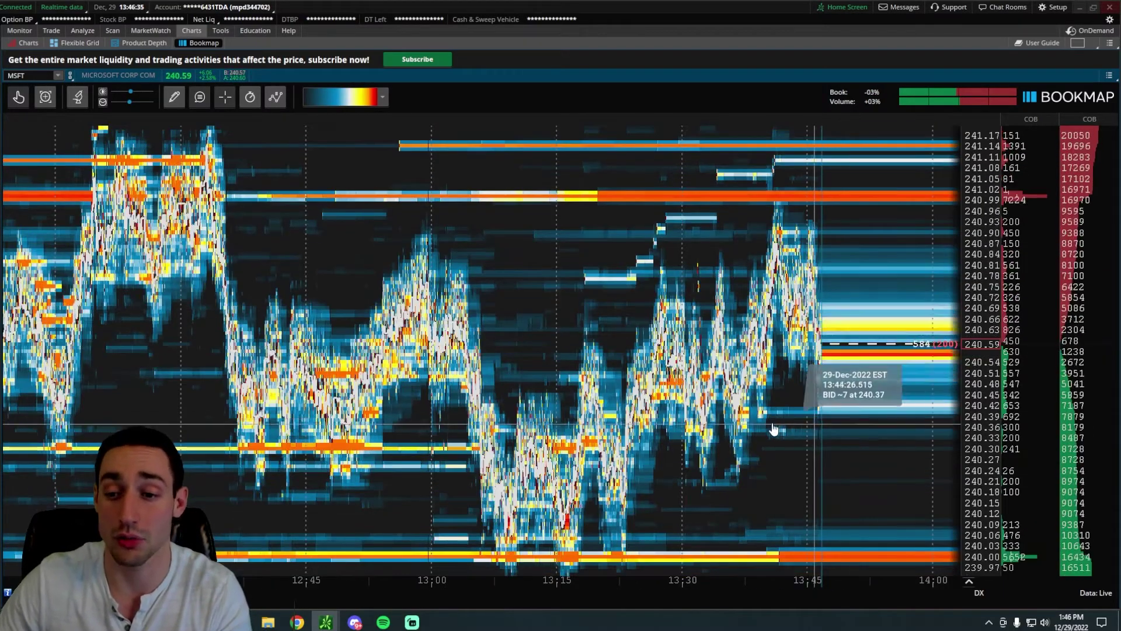
drag(769, 412, 616, 413)
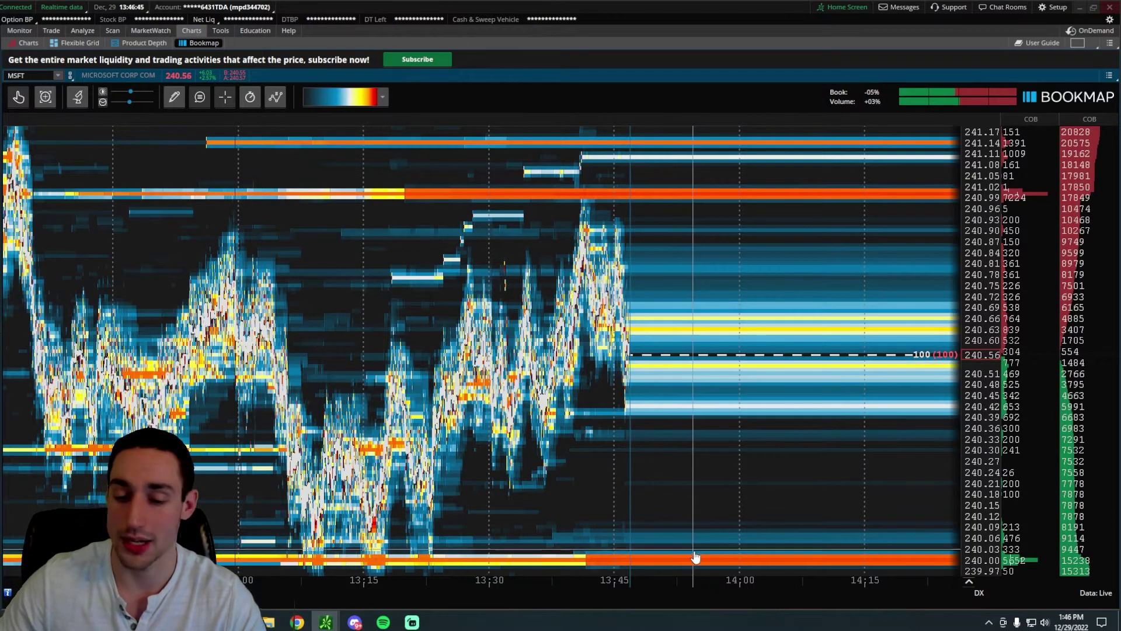
scroll(736, 461, down, 5)
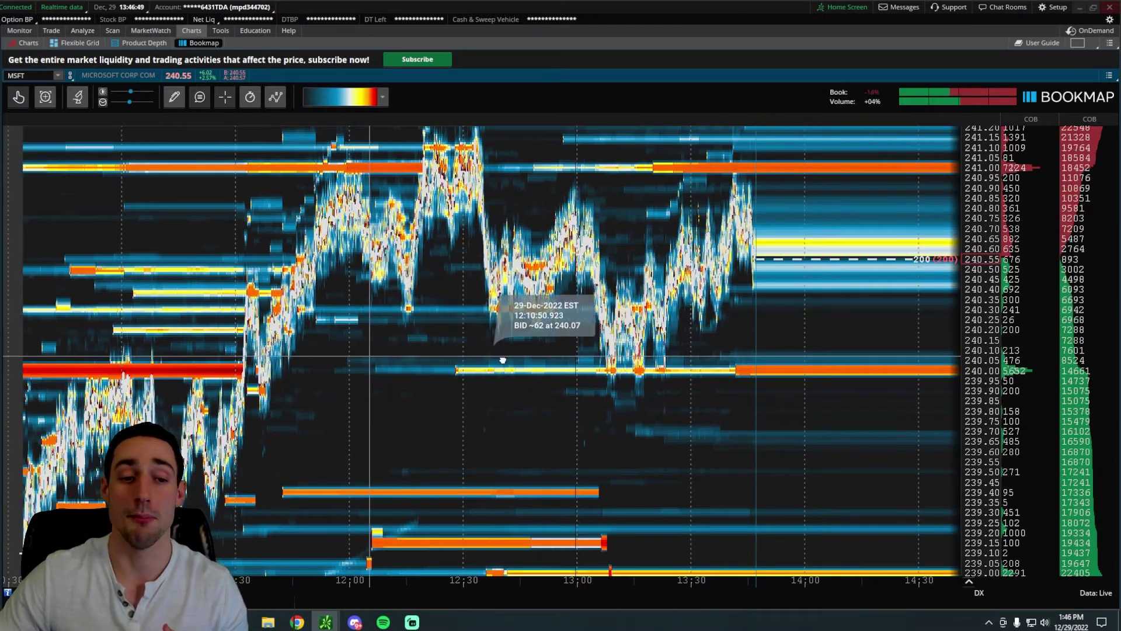
drag(502, 360, 584, 356)
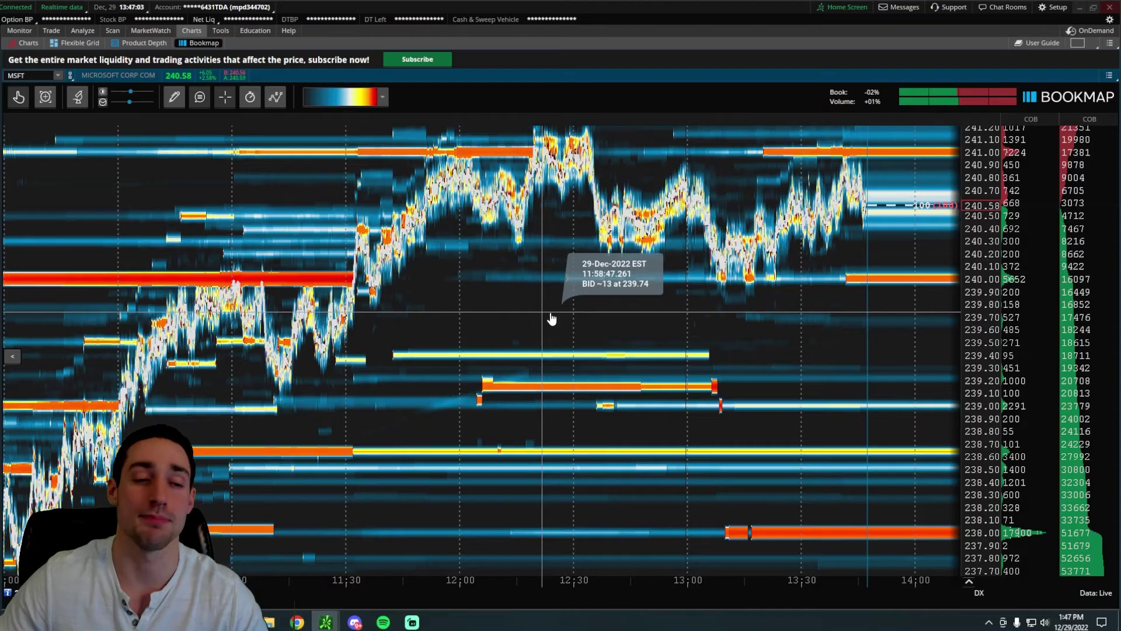
Step: Zoom in and center the MSFT heatmap on 10:30–11:15 trading around the 240.00 level
scroll(231, 170, up, 3)
drag(222, 167, 461, 228)
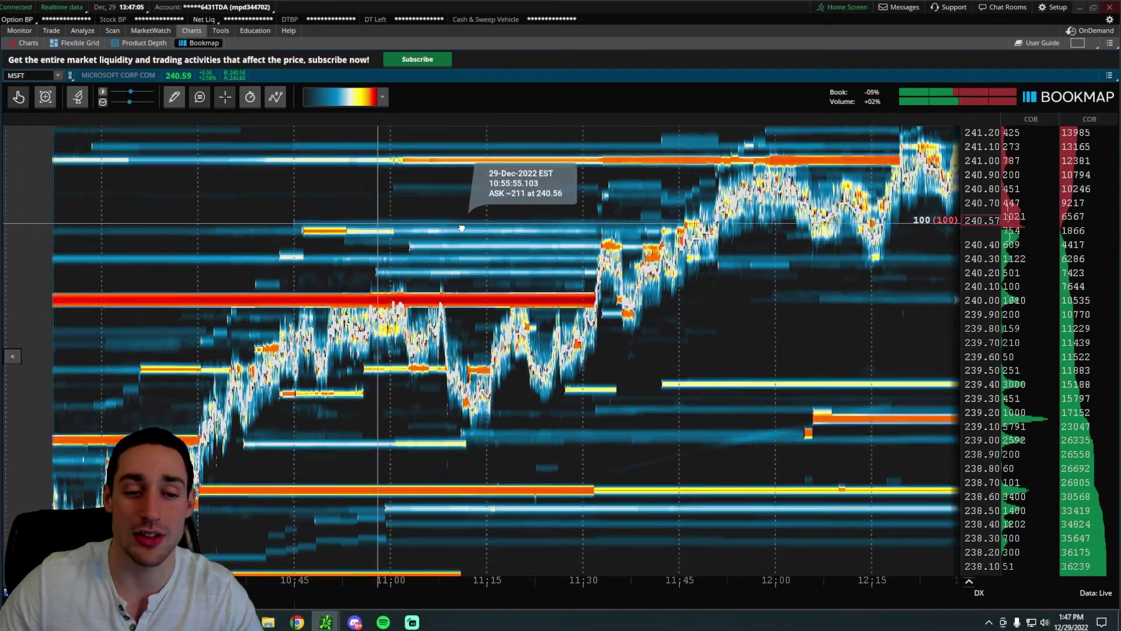
scroll(268, 206, up, 2)
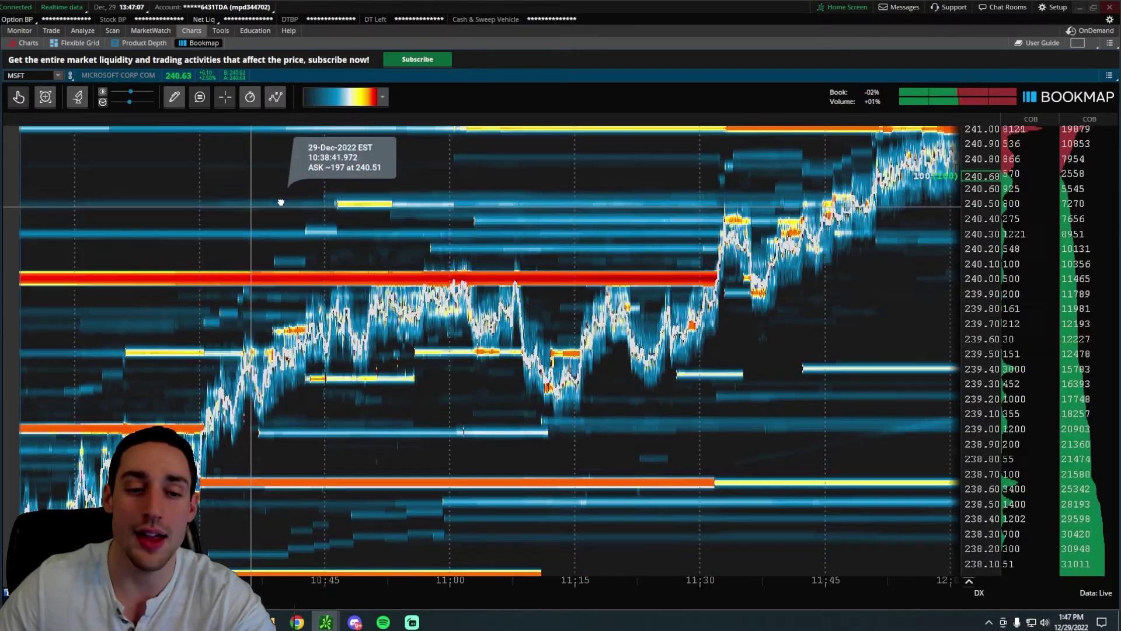
scroll(281, 202, up, 2)
scroll(295, 190, up, 2)
scroll(453, 186, up, 1)
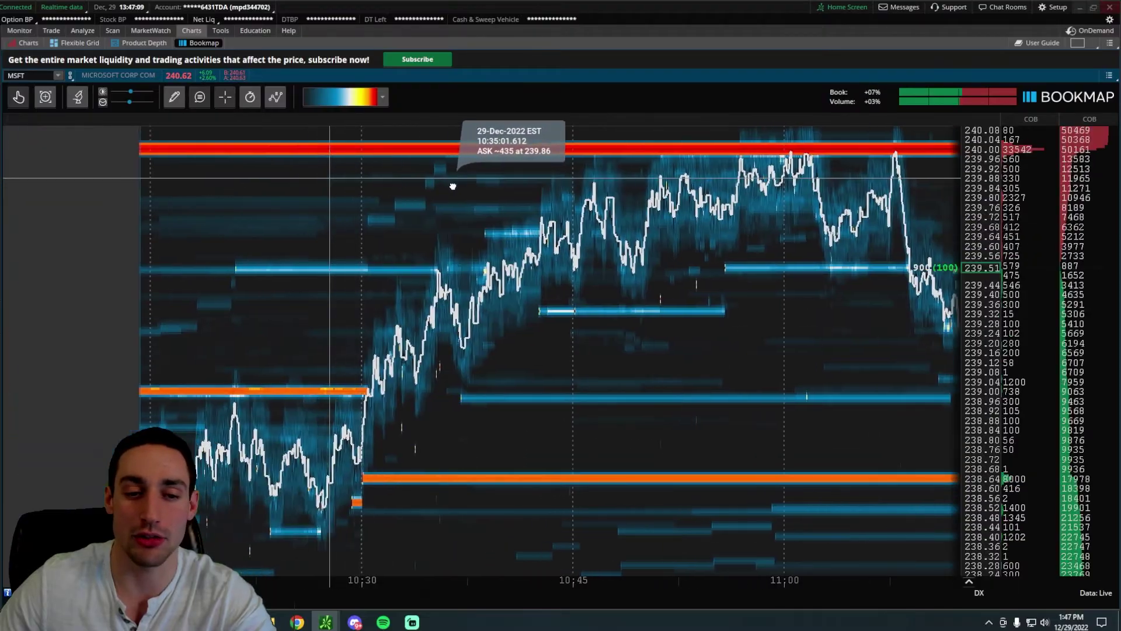
drag(453, 186, 530, 192)
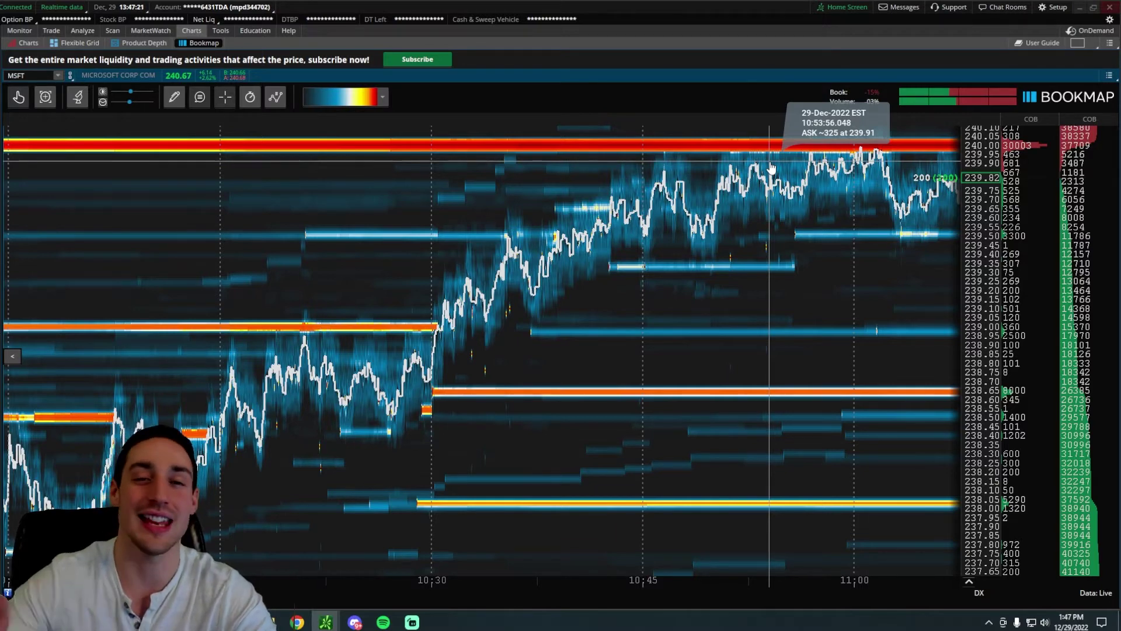
drag(771, 168, 595, 278)
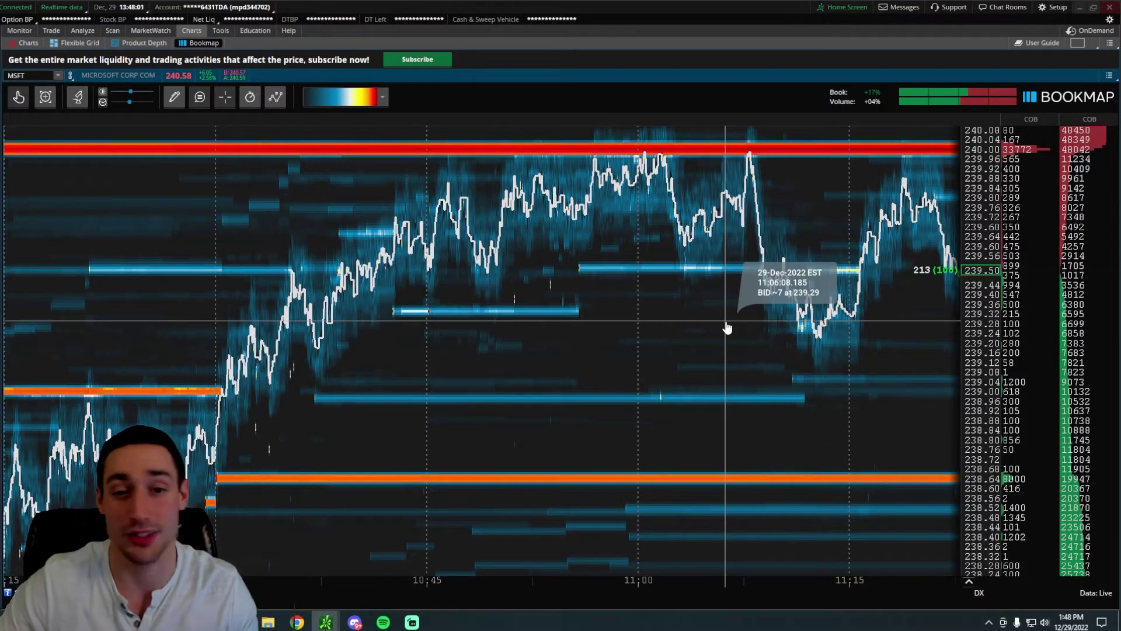
drag(728, 325, 653, 338)
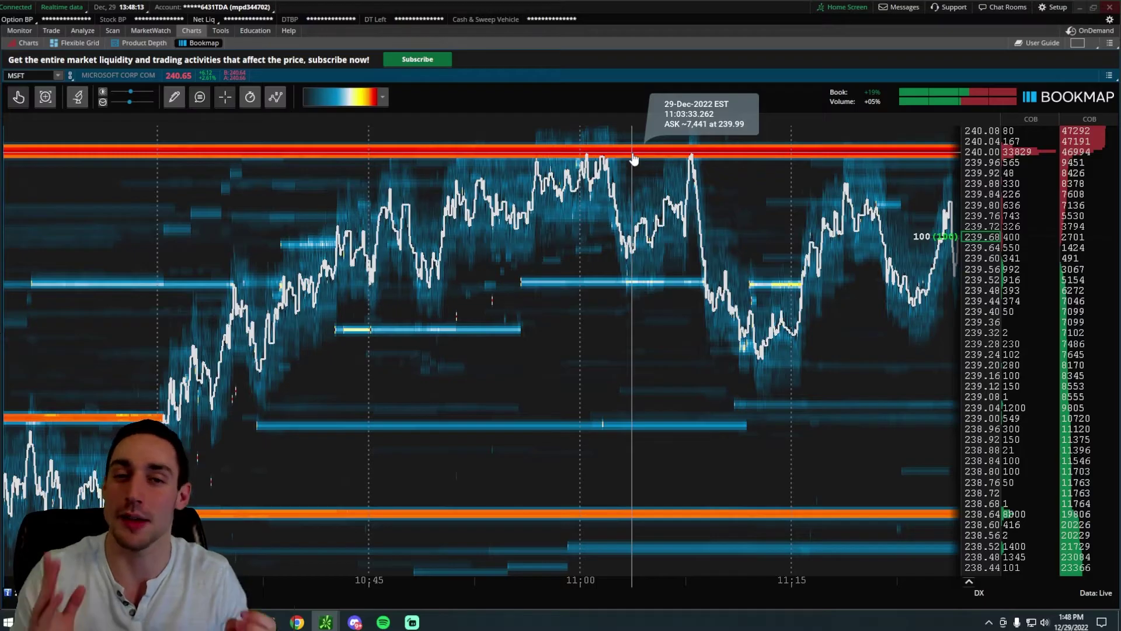
scroll(645, 312, down, 3)
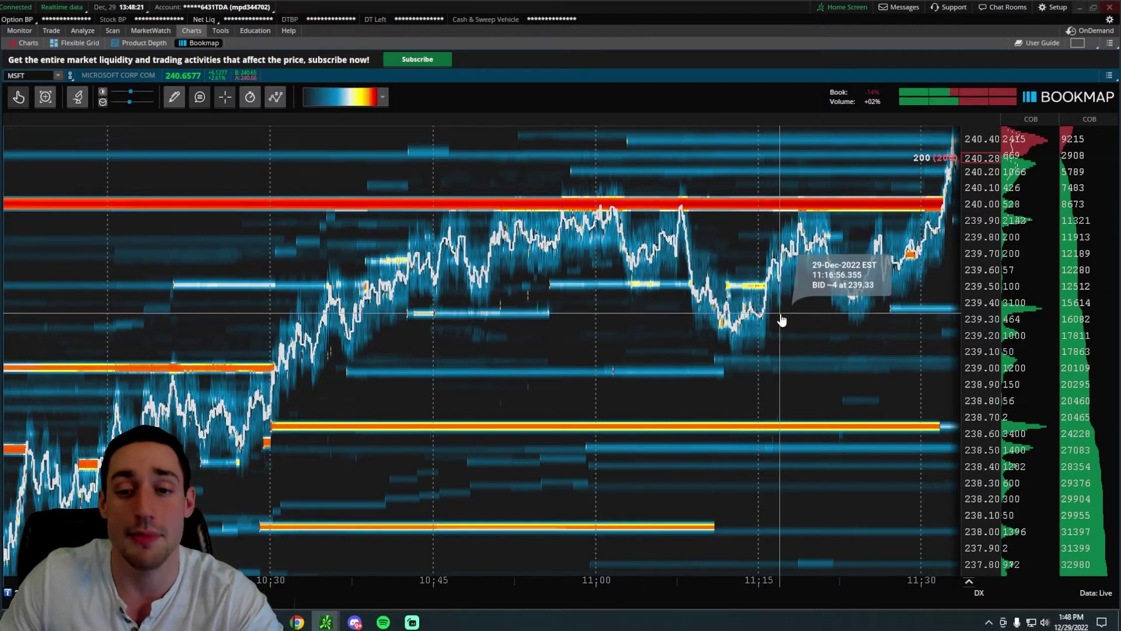
drag(783, 318, 712, 328)
scroll(824, 239, up, 3)
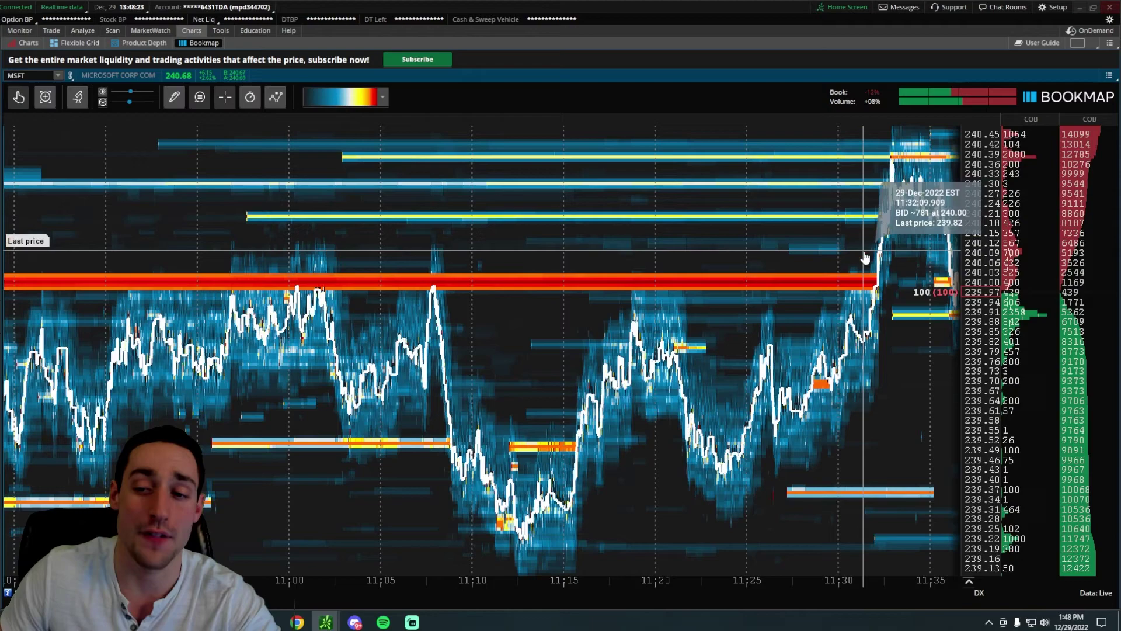
scroll(743, 344, up, 2)
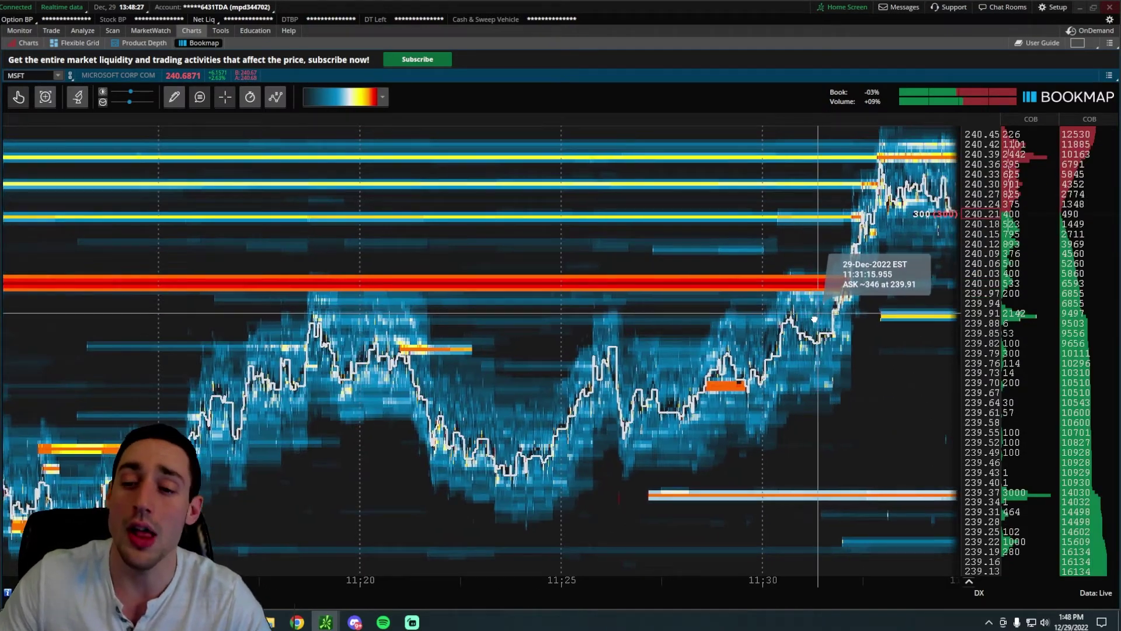
scroll(718, 327, up, 2)
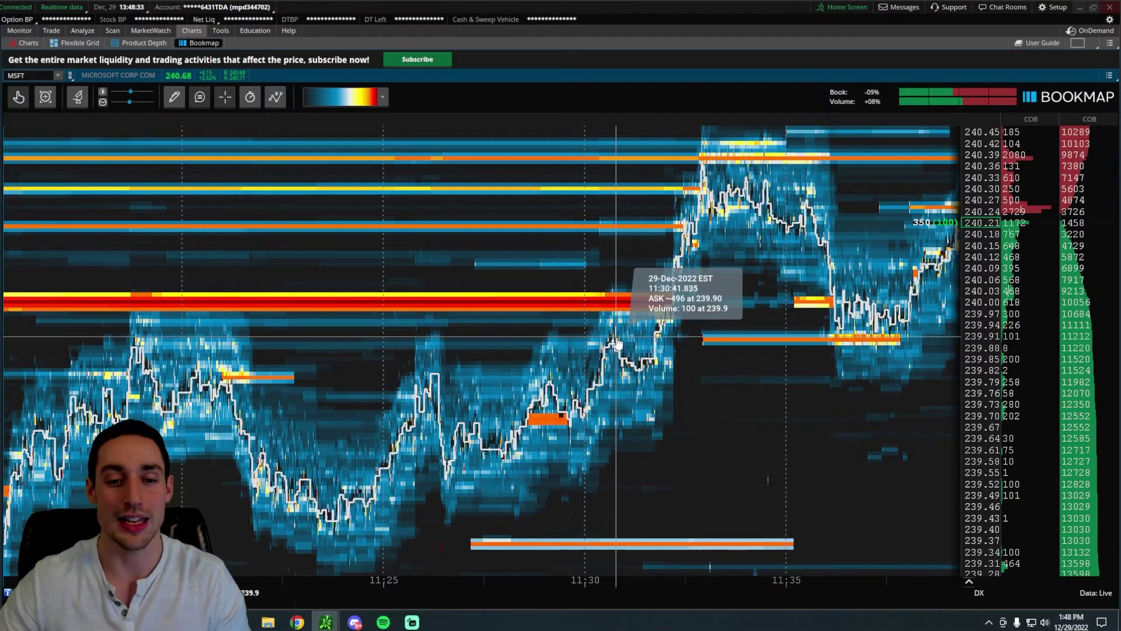
scroll(617, 344, down, 2)
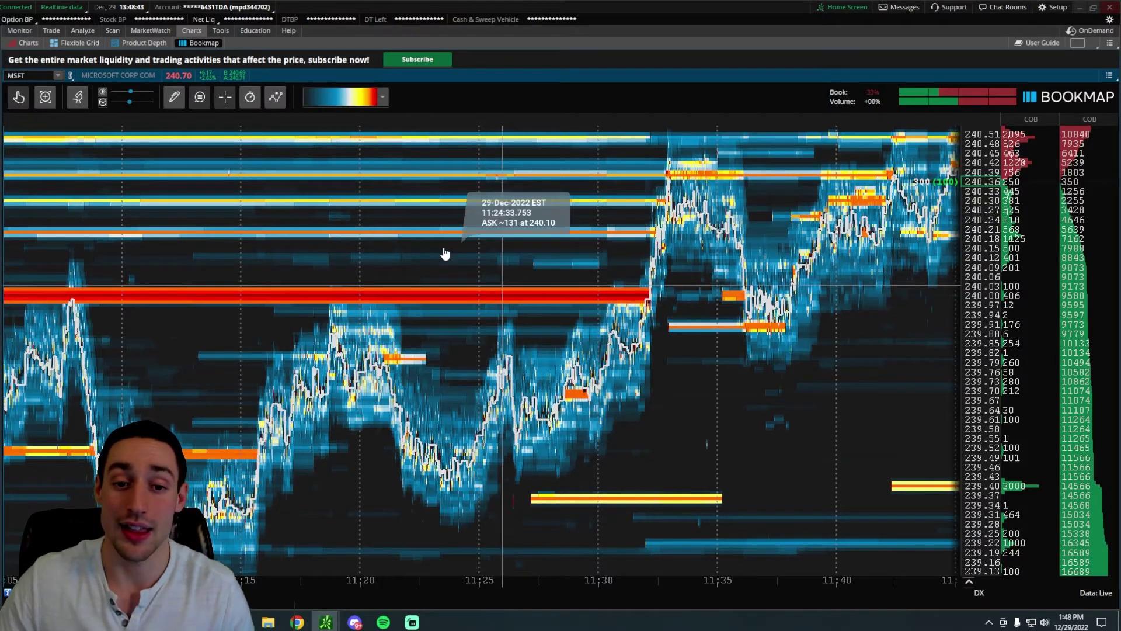
drag(445, 250, 571, 220)
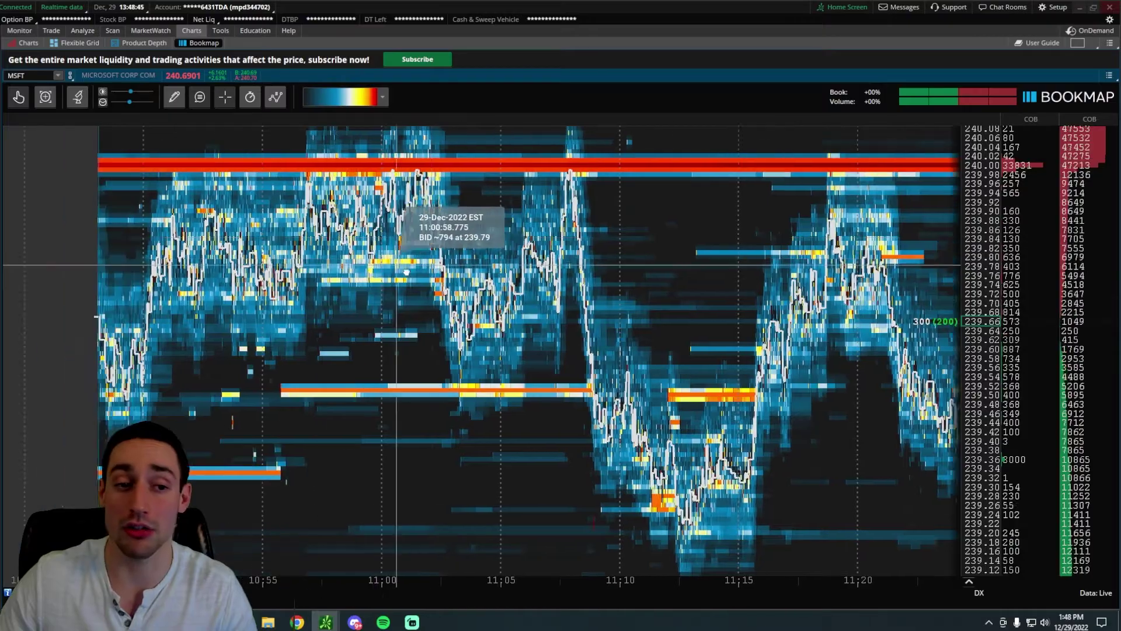
drag(405, 271, 677, 292)
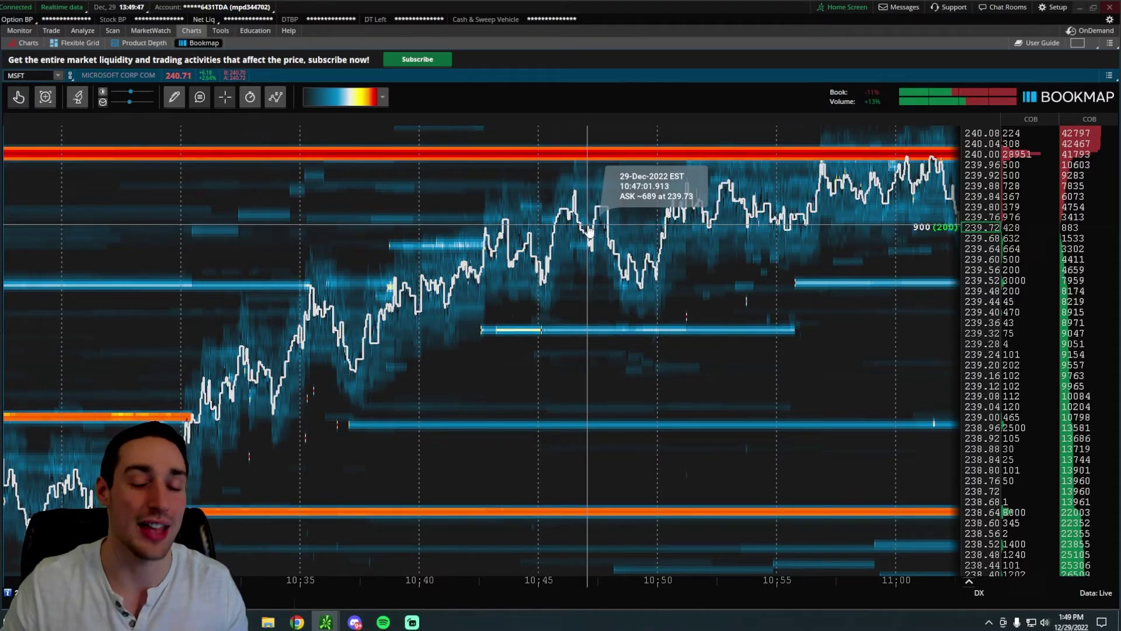
scroll(628, 270, down, 3)
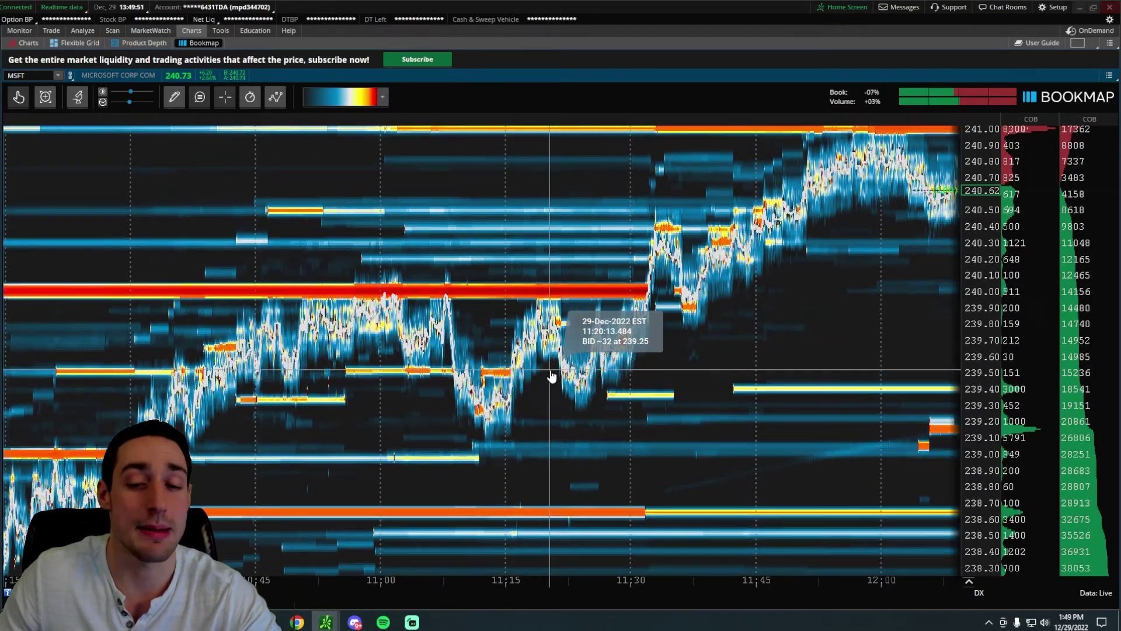
drag(866, 322, 456, 380)
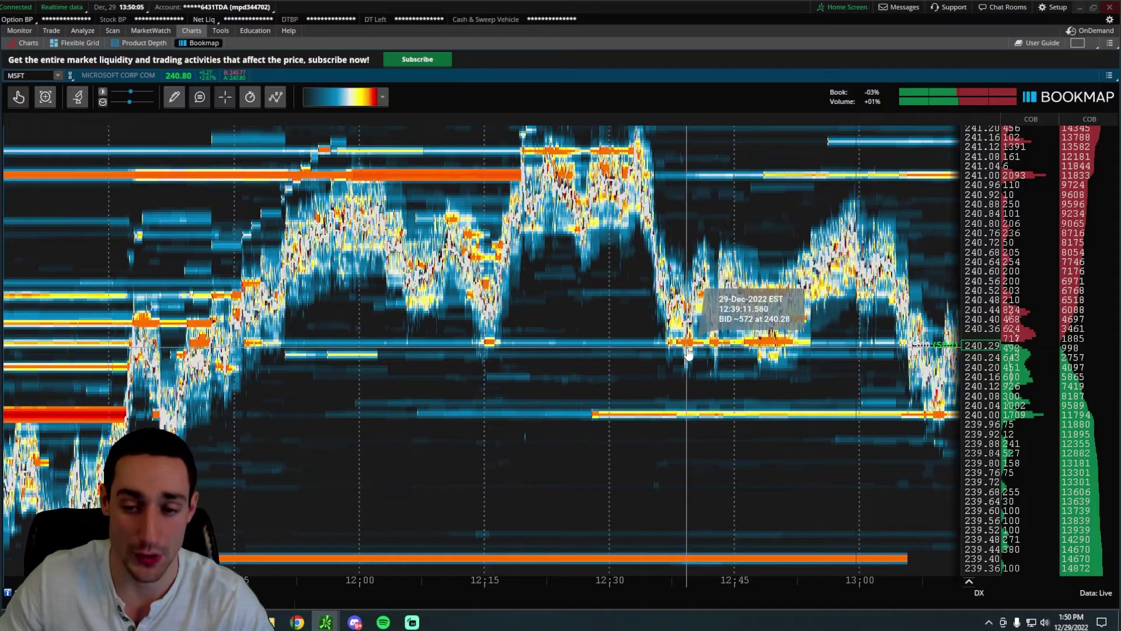
scroll(680, 353, up, 2)
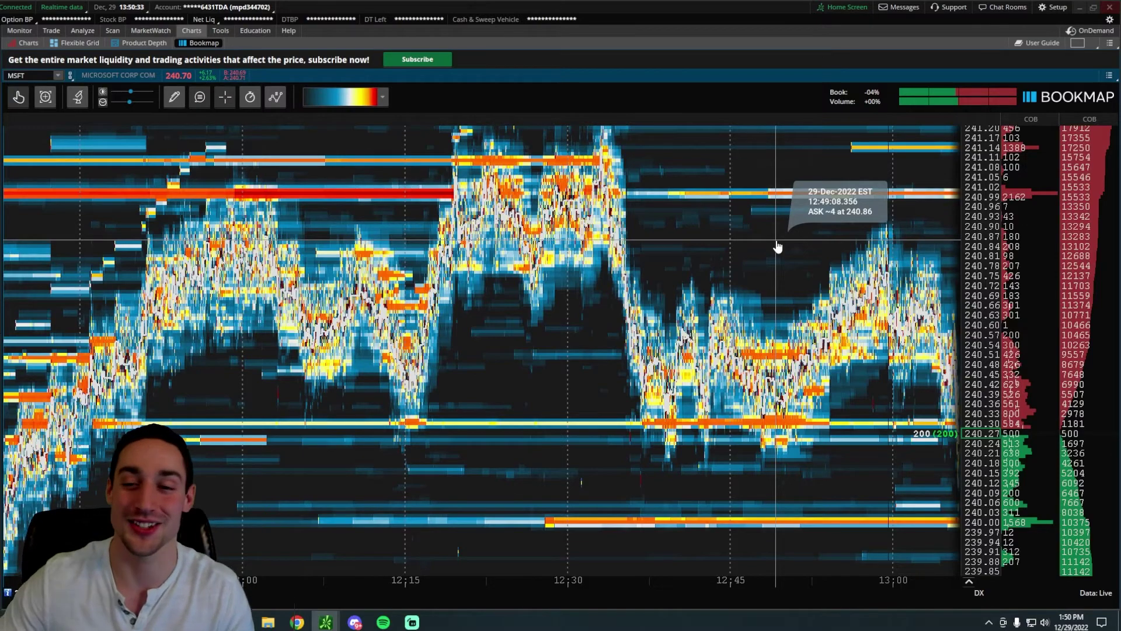
scroll(778, 247, down, 5)
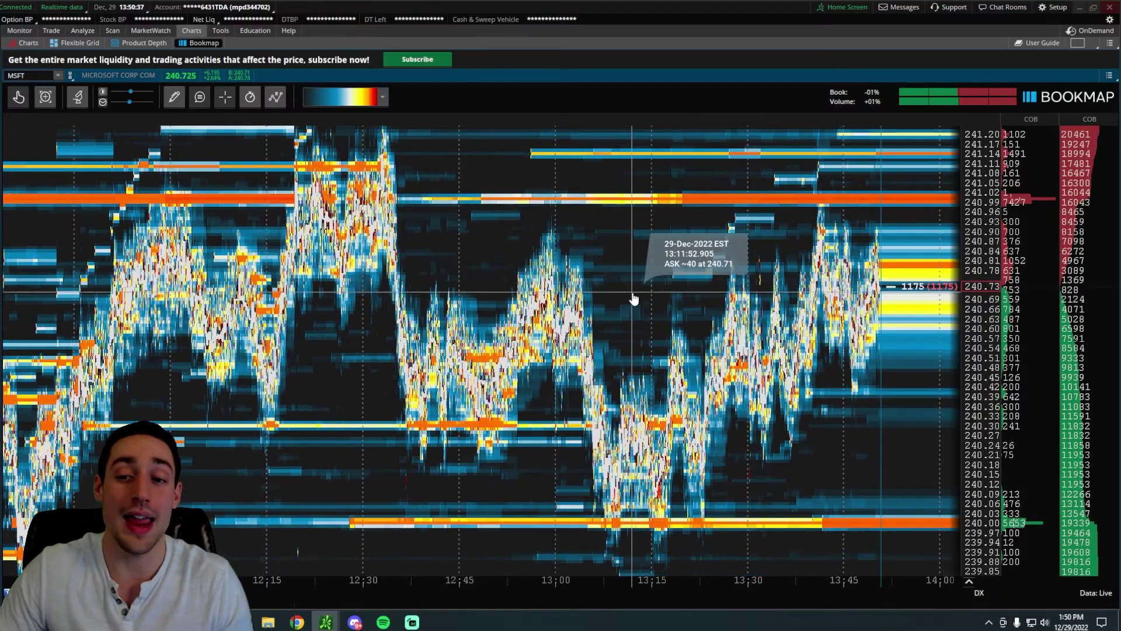
scroll(643, 297, down, 3)
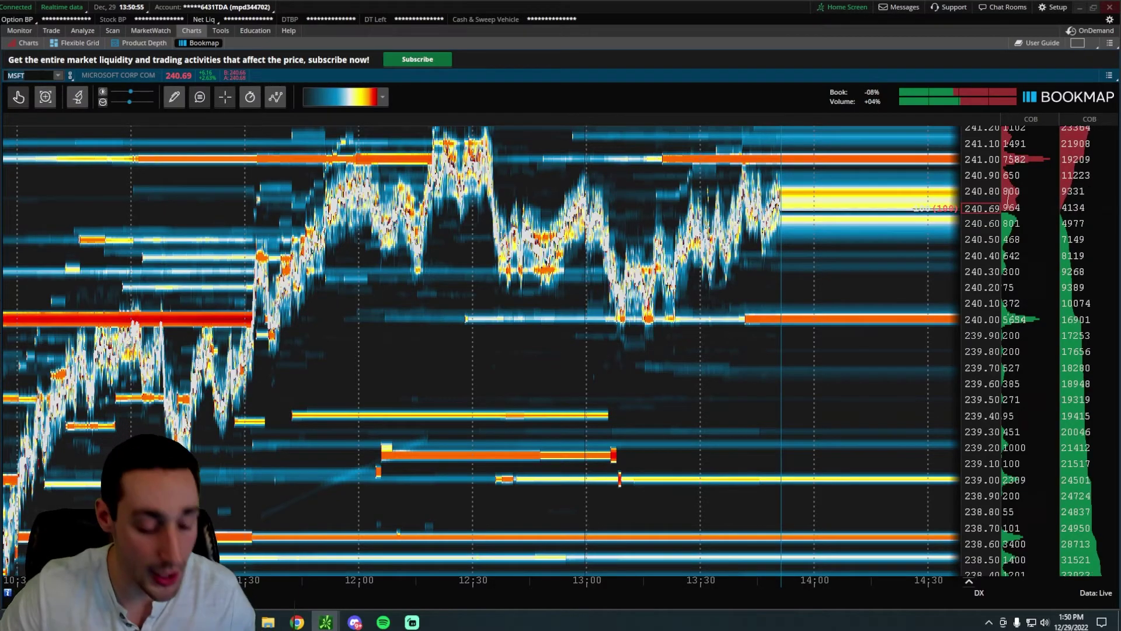
Step: Load AAPL into the Bookmap heatmap and zoom out to reveal the 130.00 sell wall
click(29, 76)
text(AAPL)
key(Return)
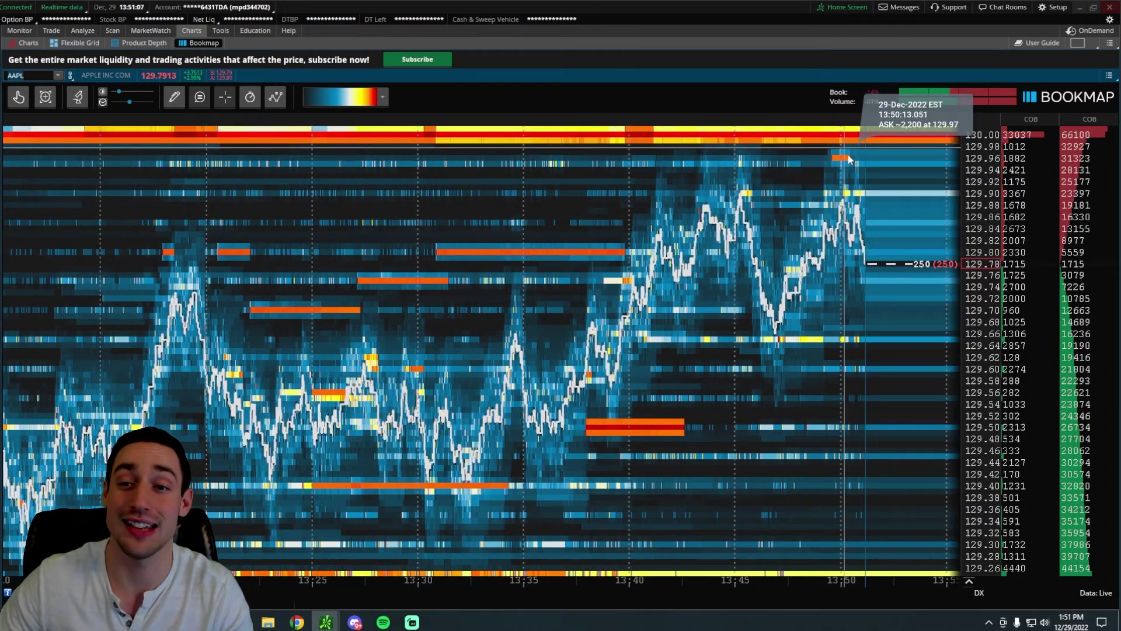
scroll(858, 158, down, 2)
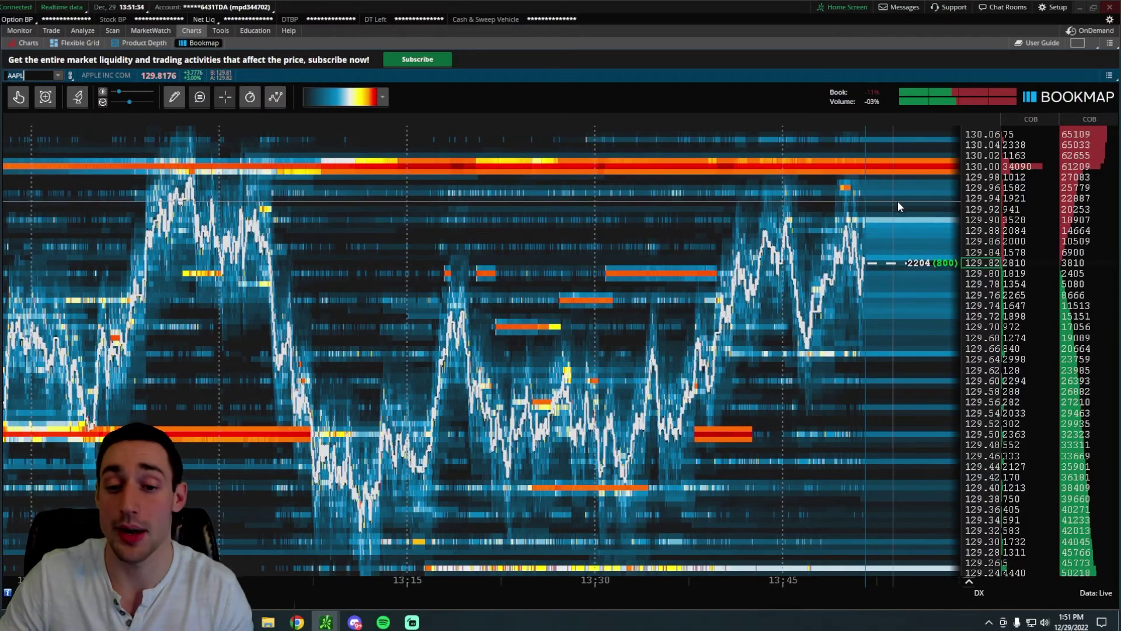
scroll(686, 298, down, 3)
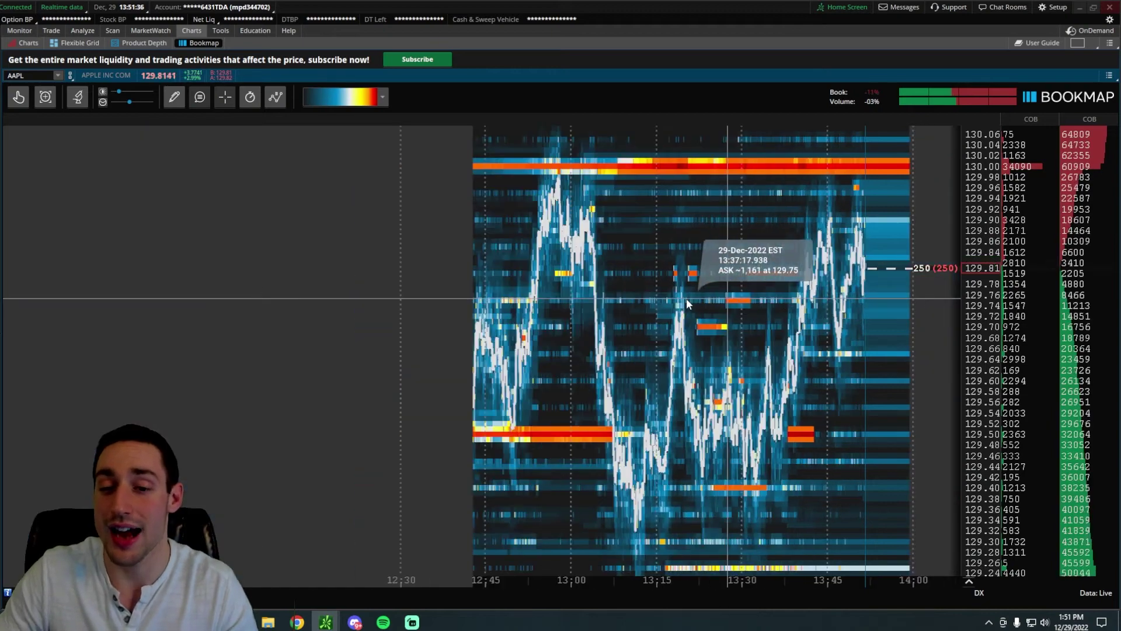
scroll(747, 314, down, 4)
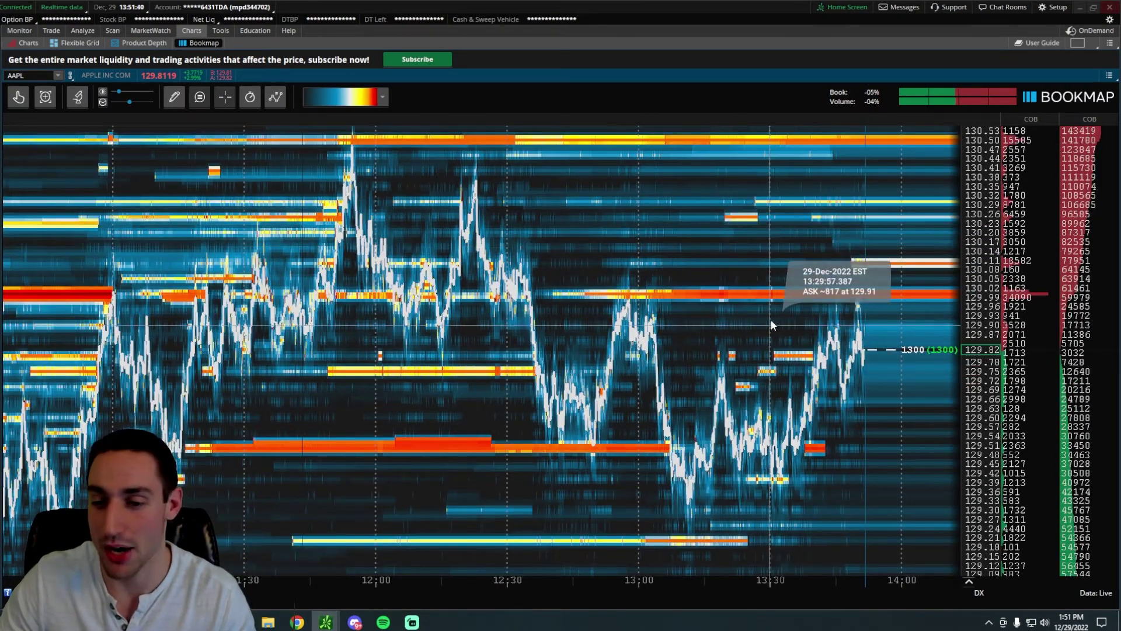
scroll(799, 345, down, 3)
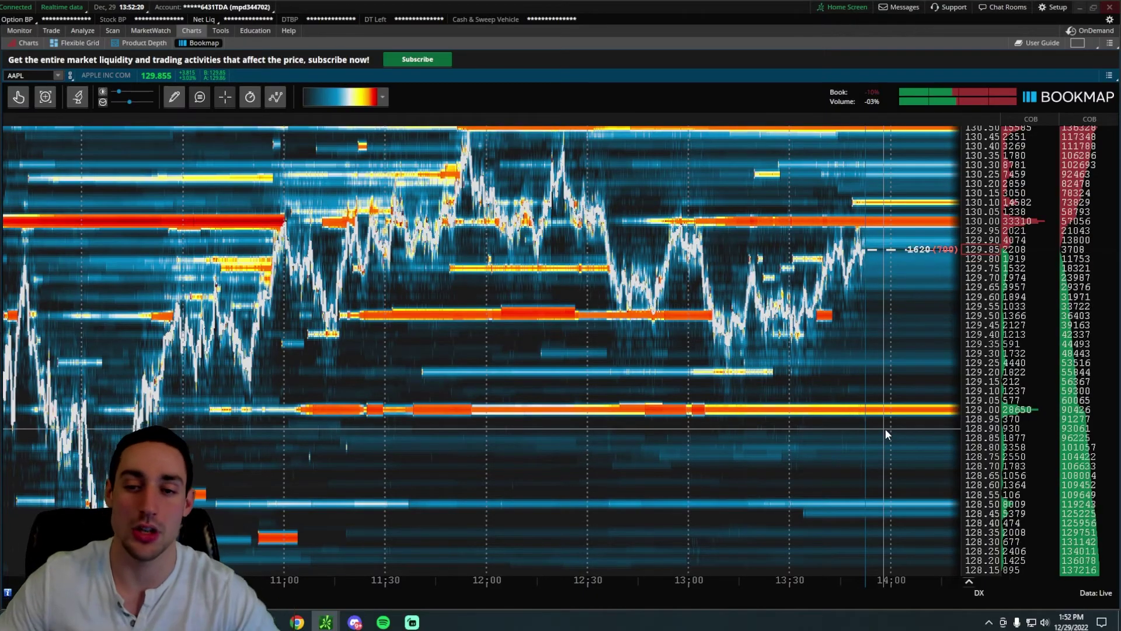
scroll(856, 322, up, 5)
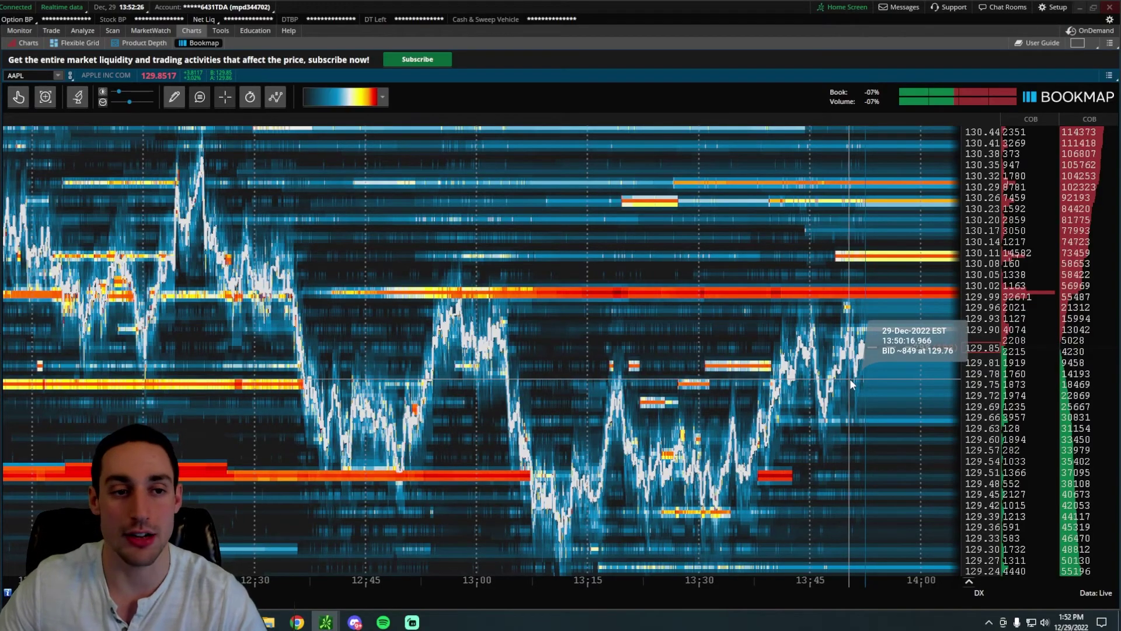
Step: Choose 5 Minutes in the Time Slices list and confirm the AAPL heatmap uses it
click(249, 97)
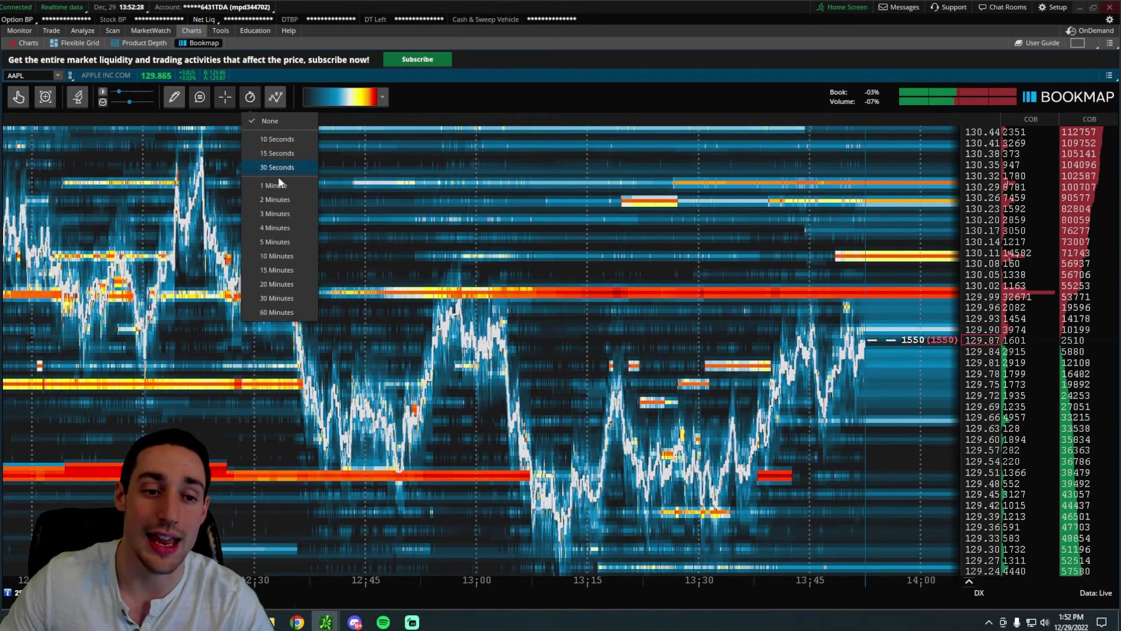
click(278, 156)
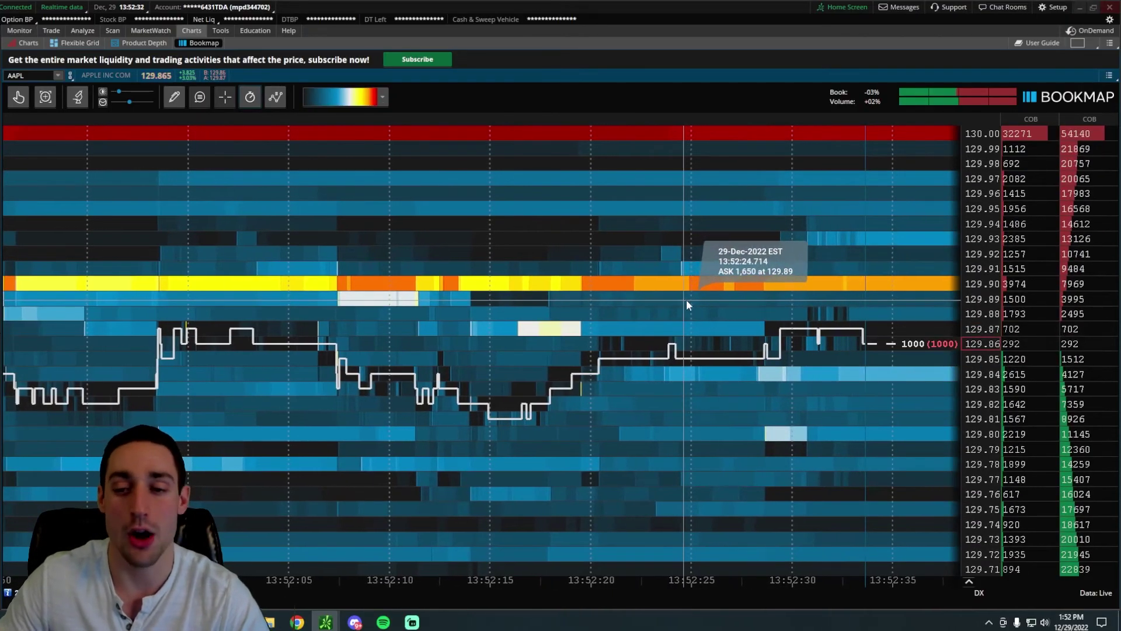
click(251, 97)
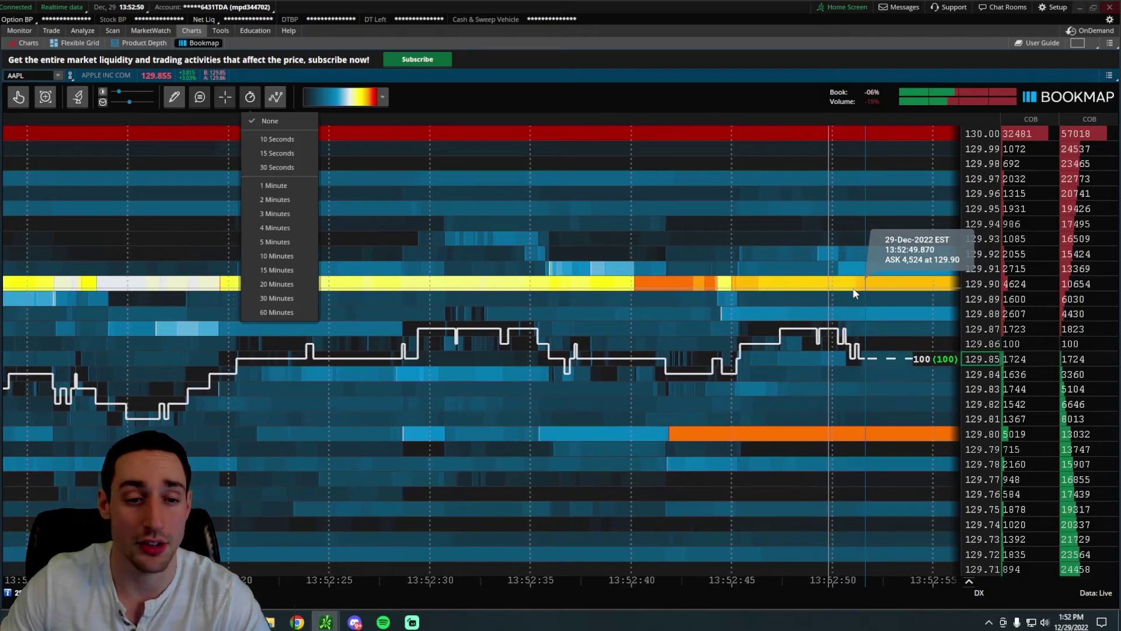
click(270, 241)
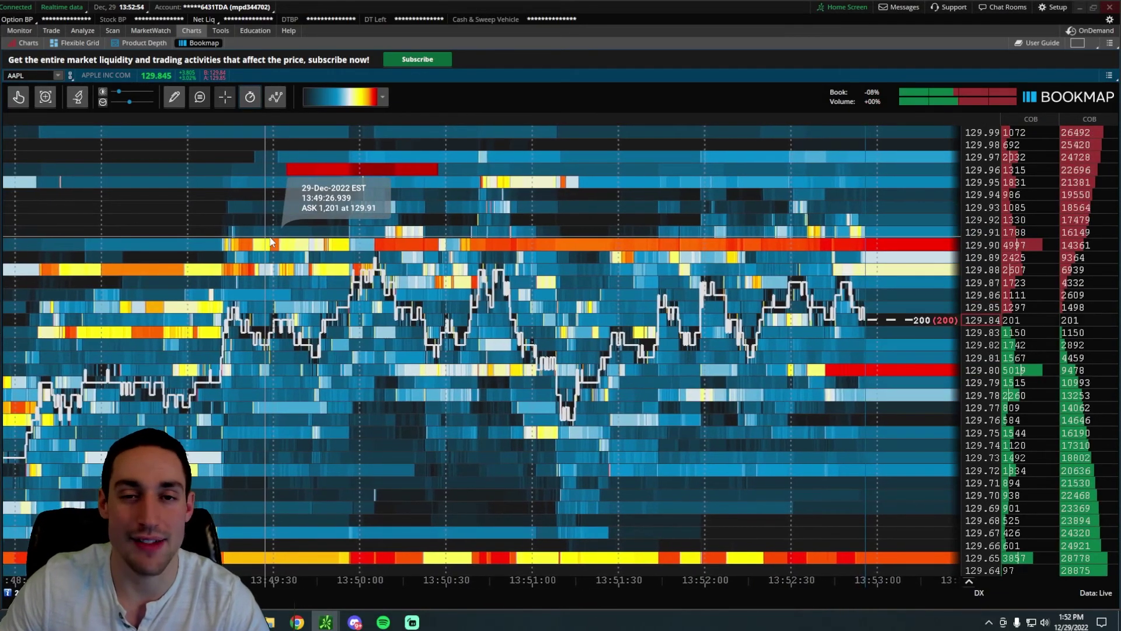
click(250, 98)
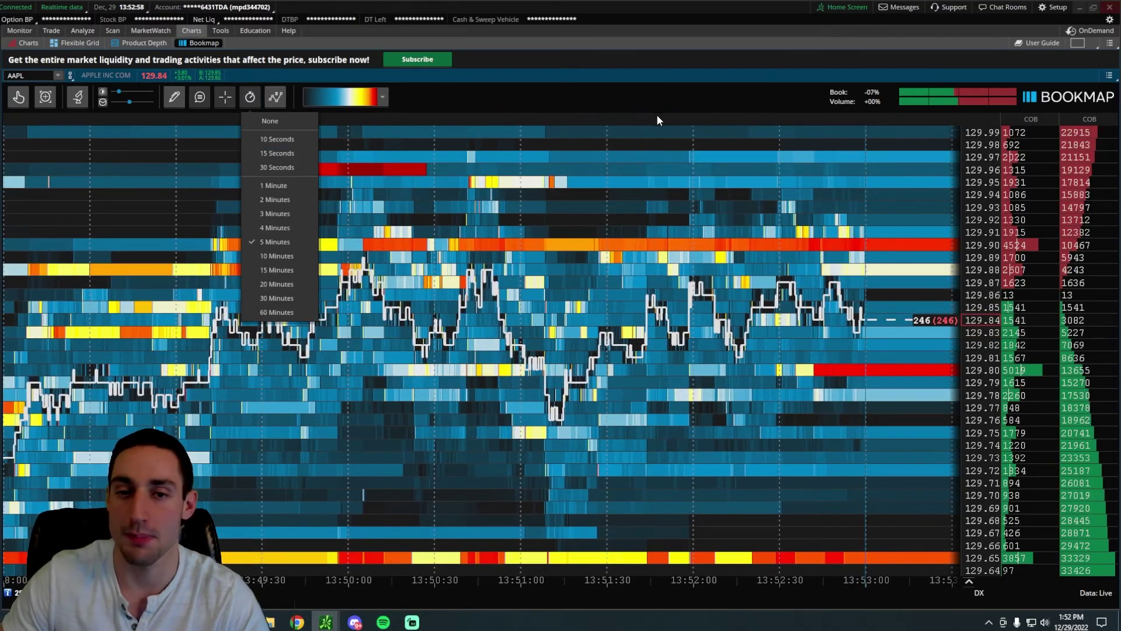
click(649, 105)
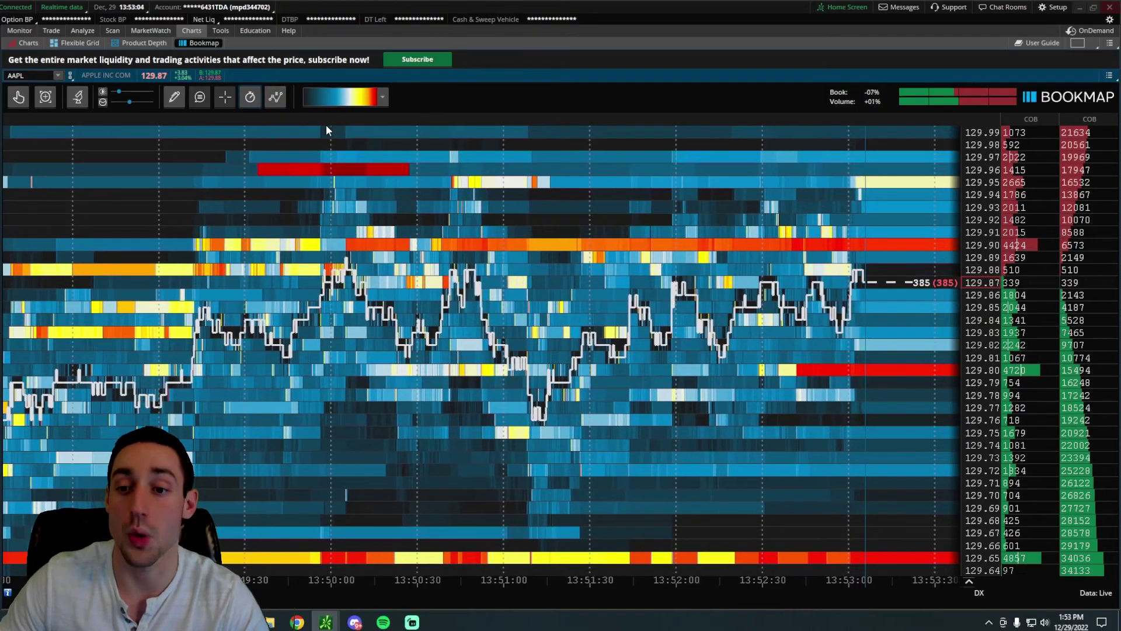
scroll(427, 288, down, 3)
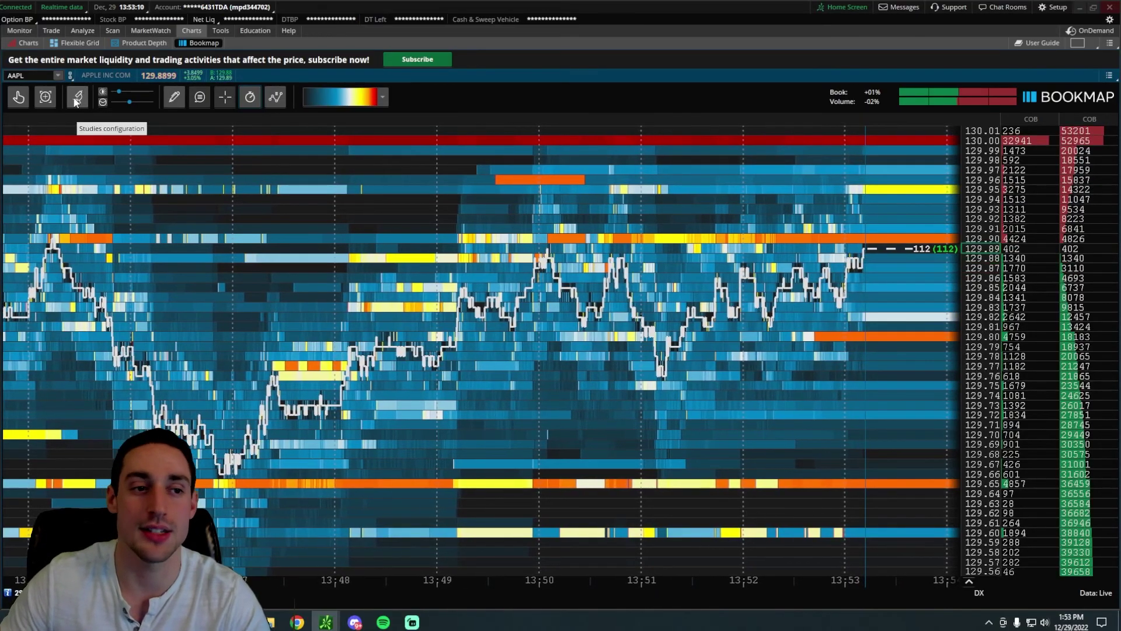
click(78, 99)
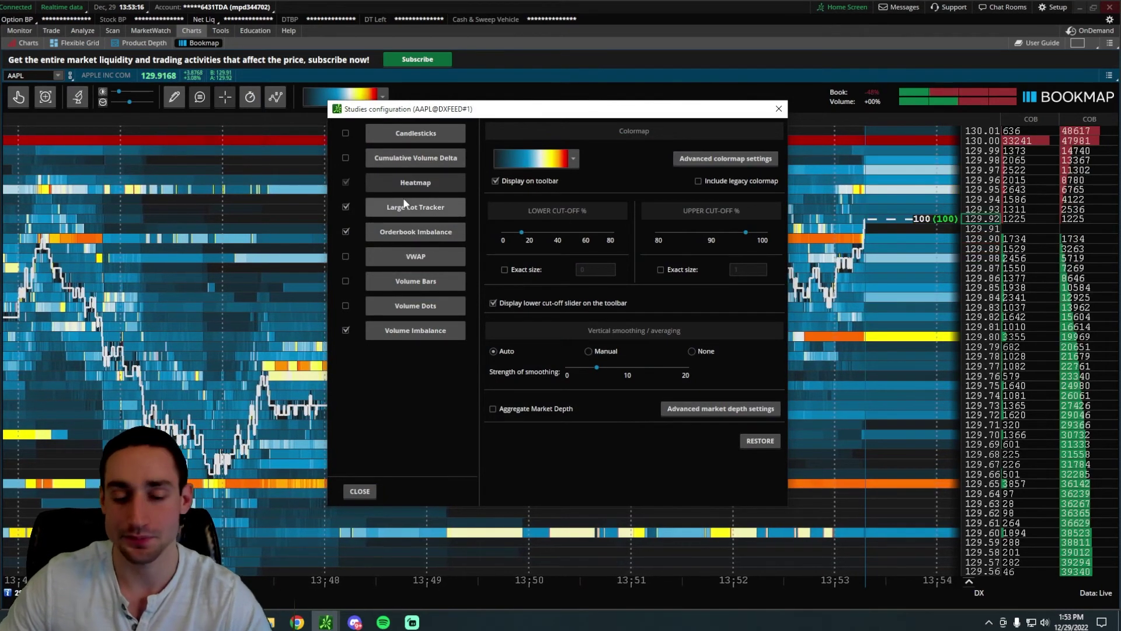
click(344, 303)
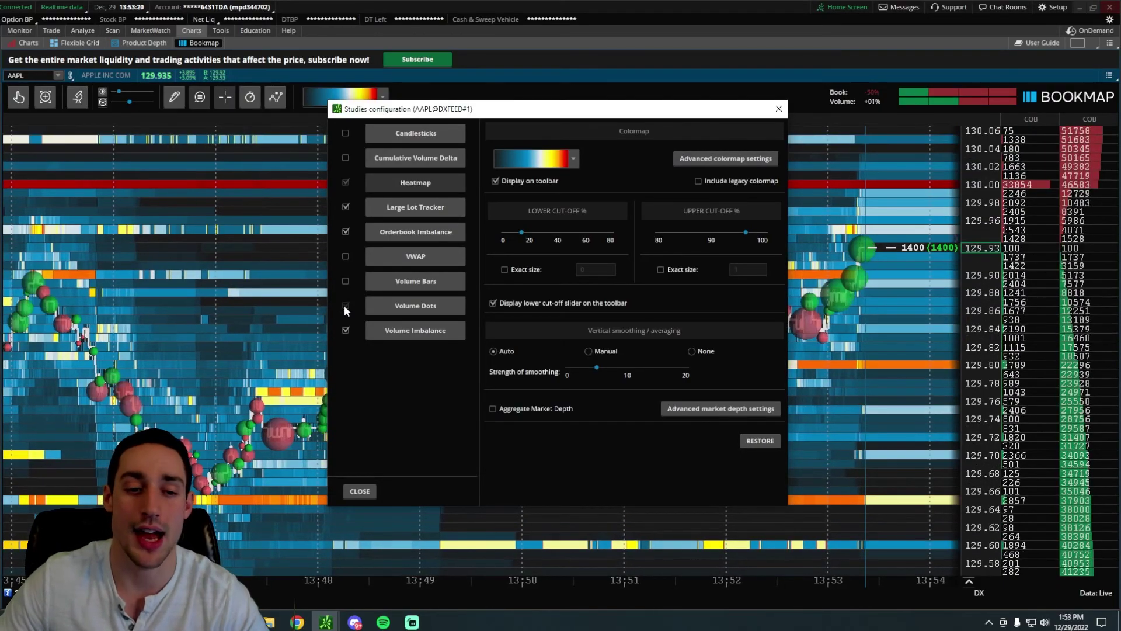
click(345, 305)
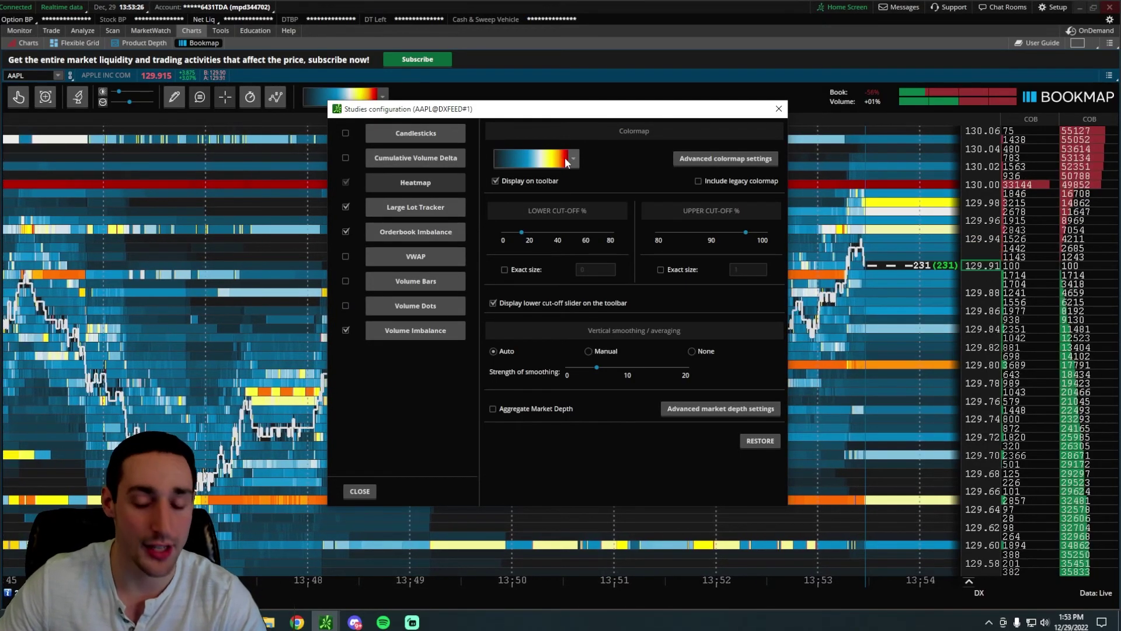
Step: Close the Studies settings and readjust the heatmap zoom
click(776, 111)
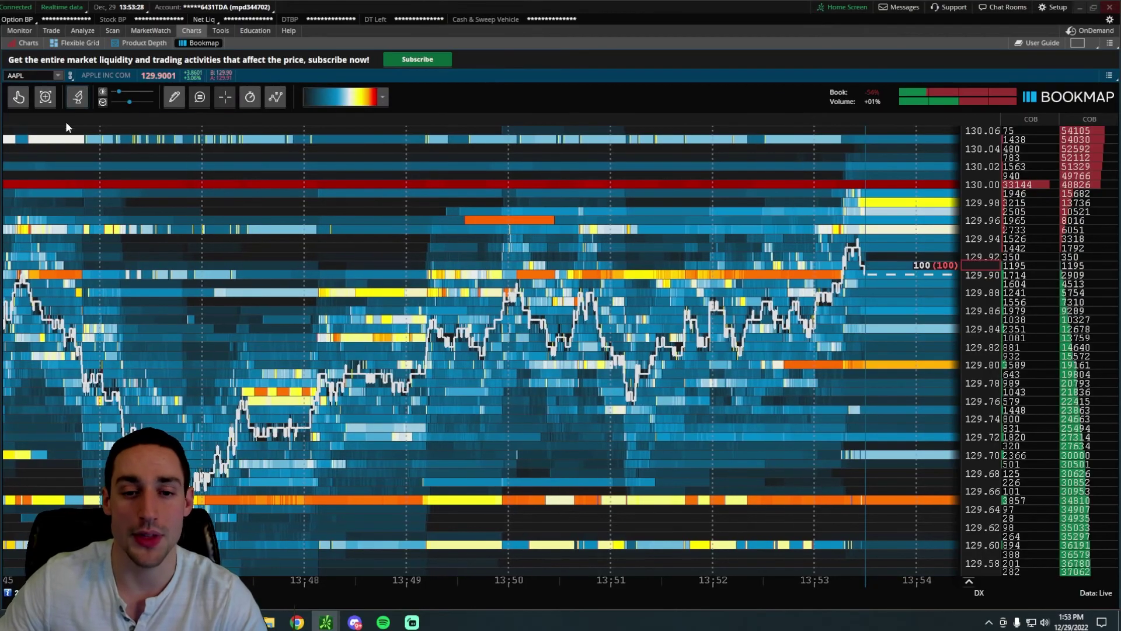
scroll(528, 263, down, 3)
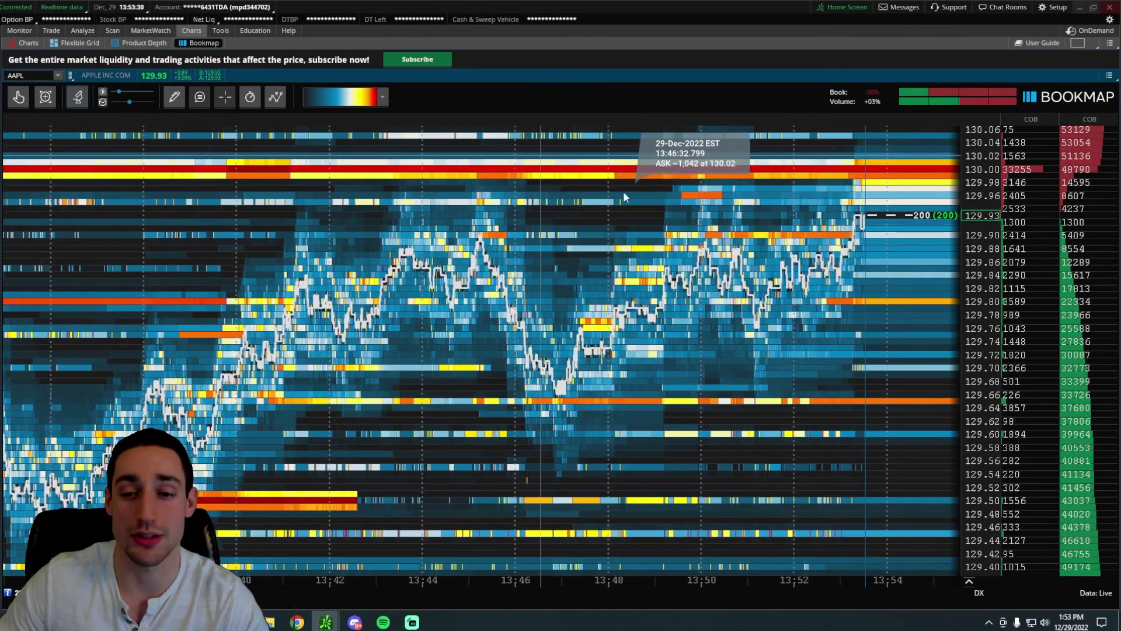
scroll(811, 299, up, 2)
scroll(811, 299, up, 3)
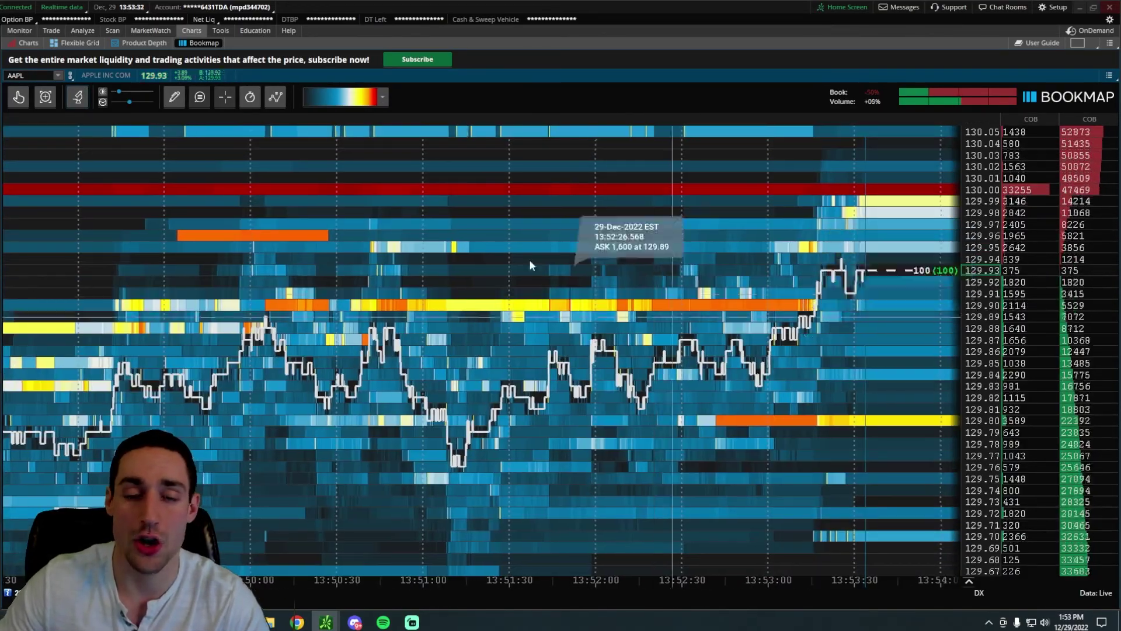
Step: Draw a yellow rectangle just below the 130.00 sell wall and widen it to the right
click(176, 98)
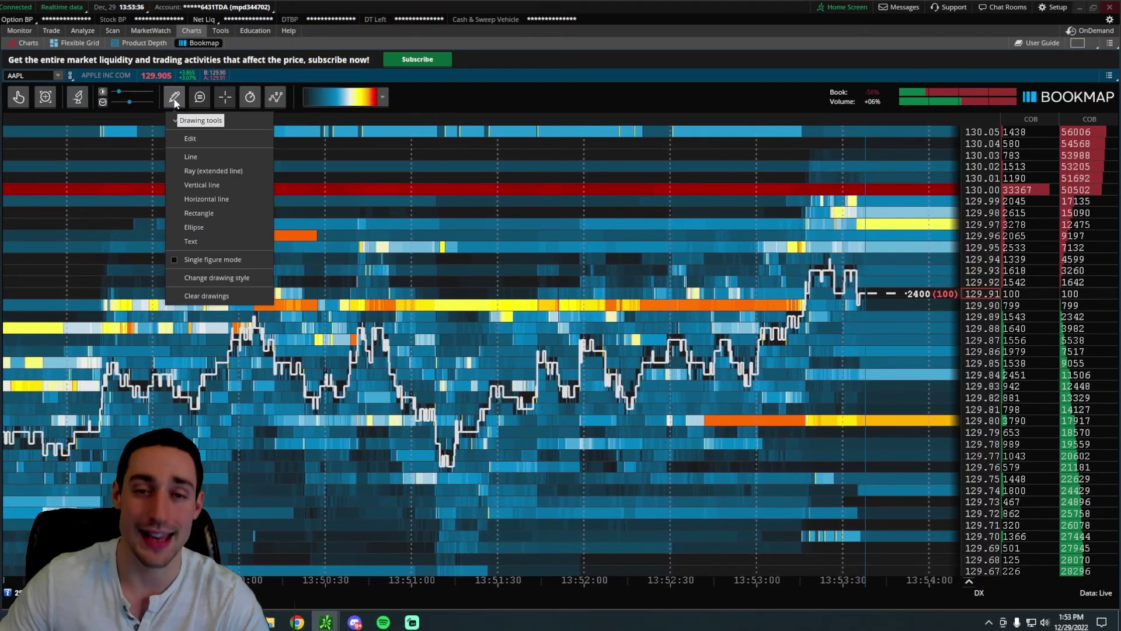
click(200, 214)
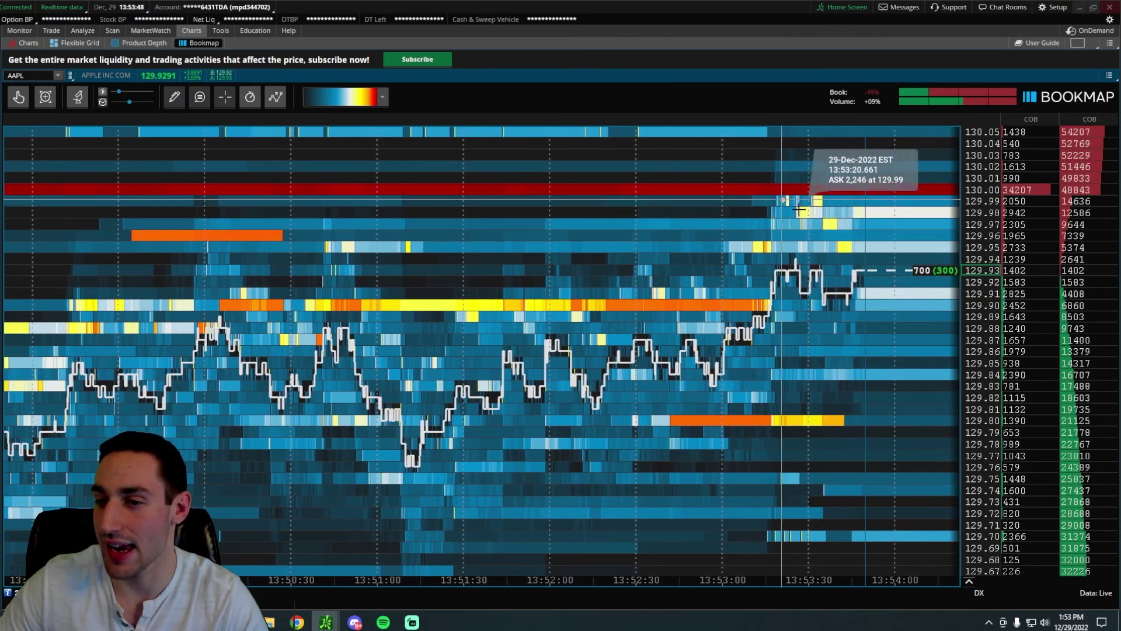
drag(799, 209, 880, 230)
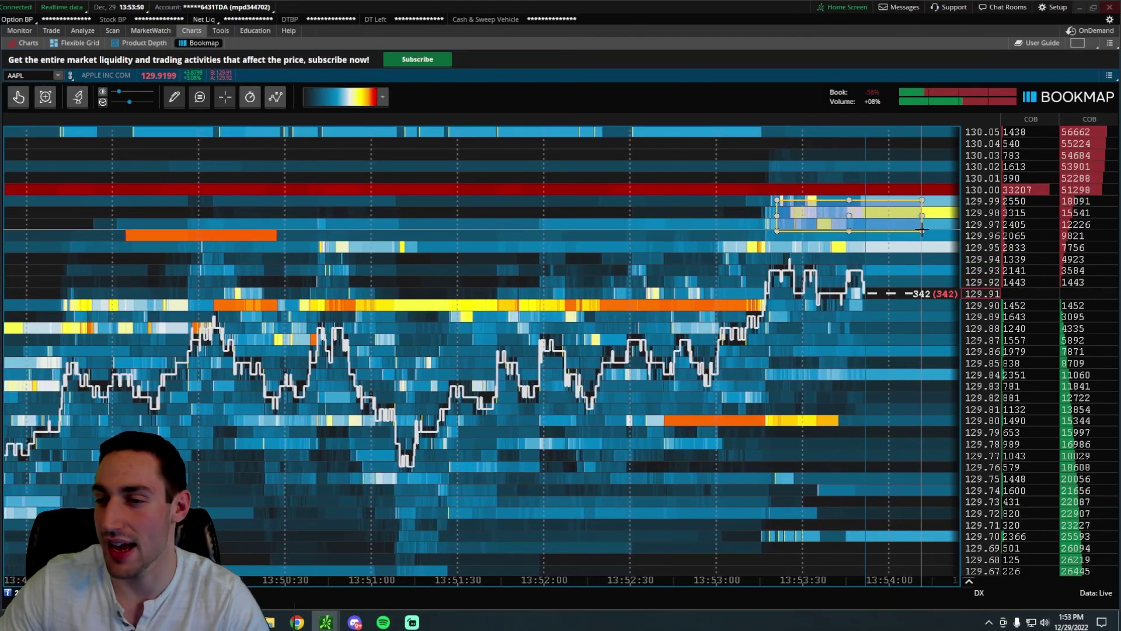
drag(925, 230, 953, 229)
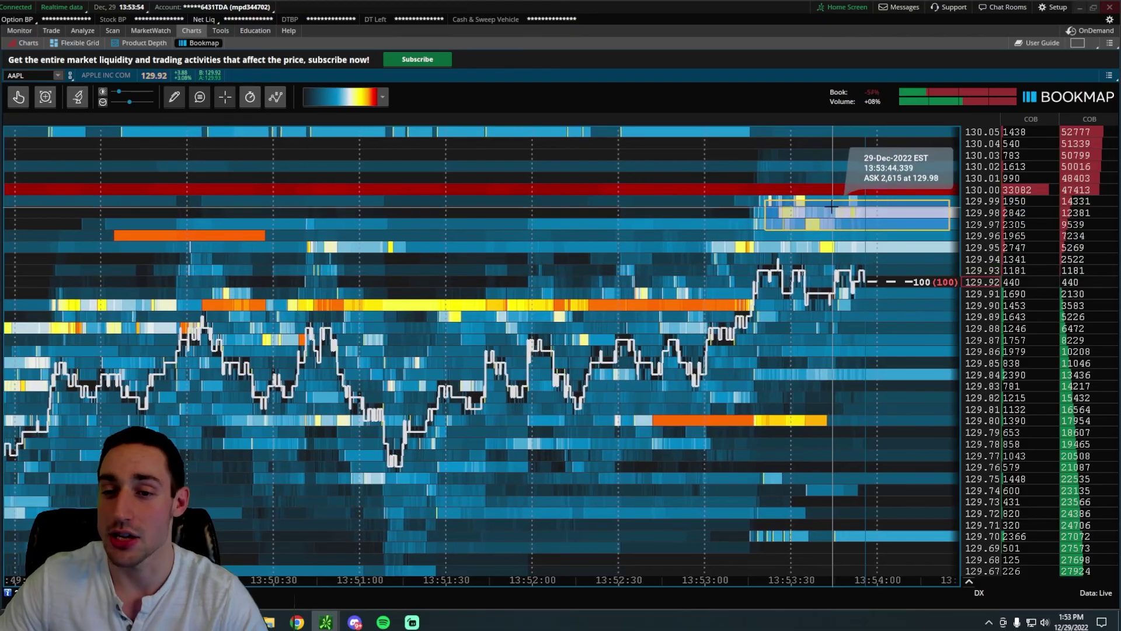
Step: Turn off the drawing tool and dismiss the rectangle's options menu
click(174, 99)
click(174, 126)
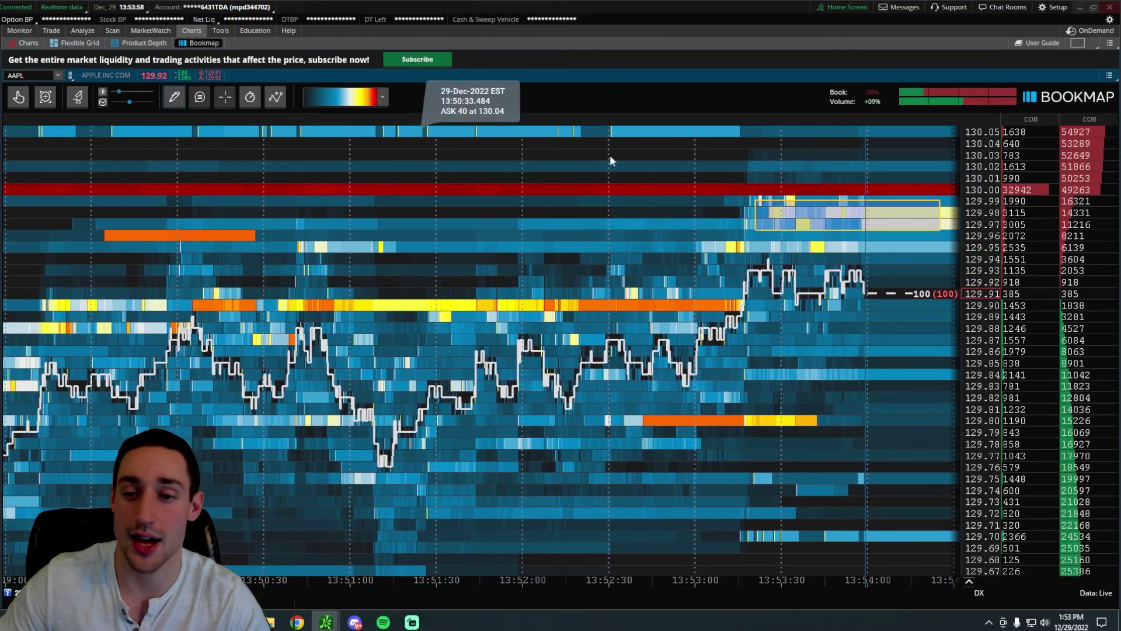
right_click(926, 204)
click(936, 209)
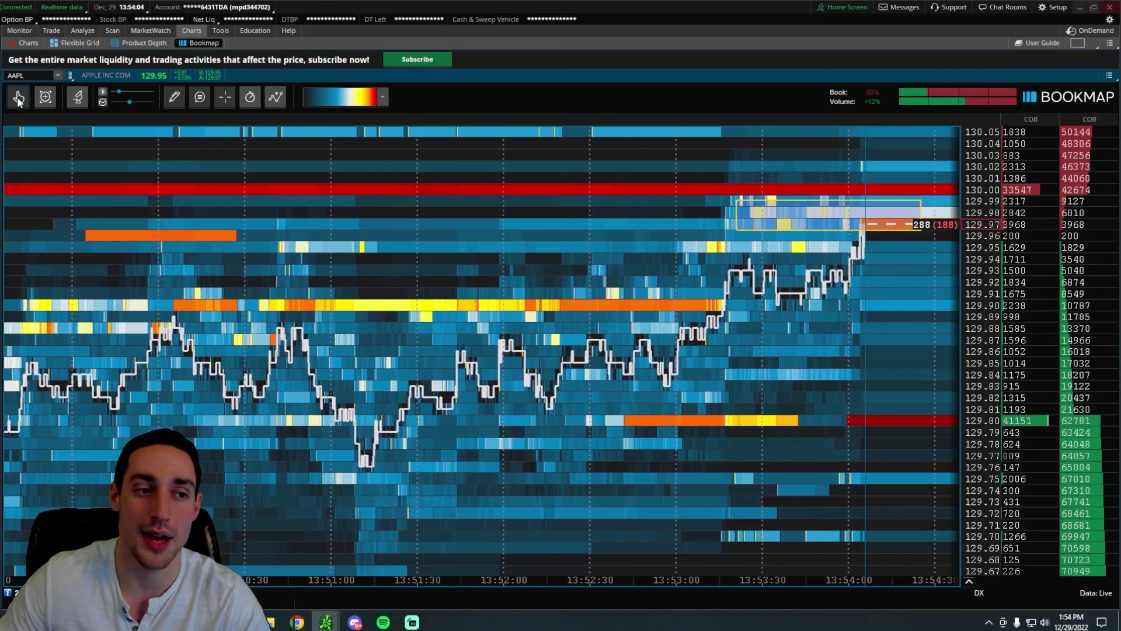
scroll(538, 219, down, 5)
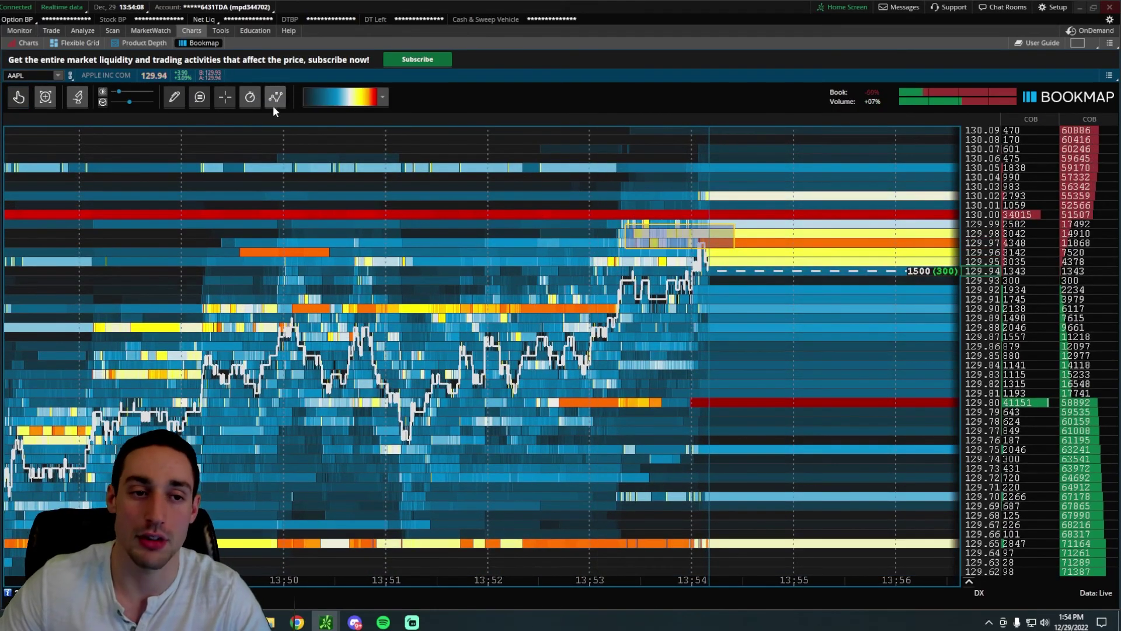
click(254, 99)
click(275, 95)
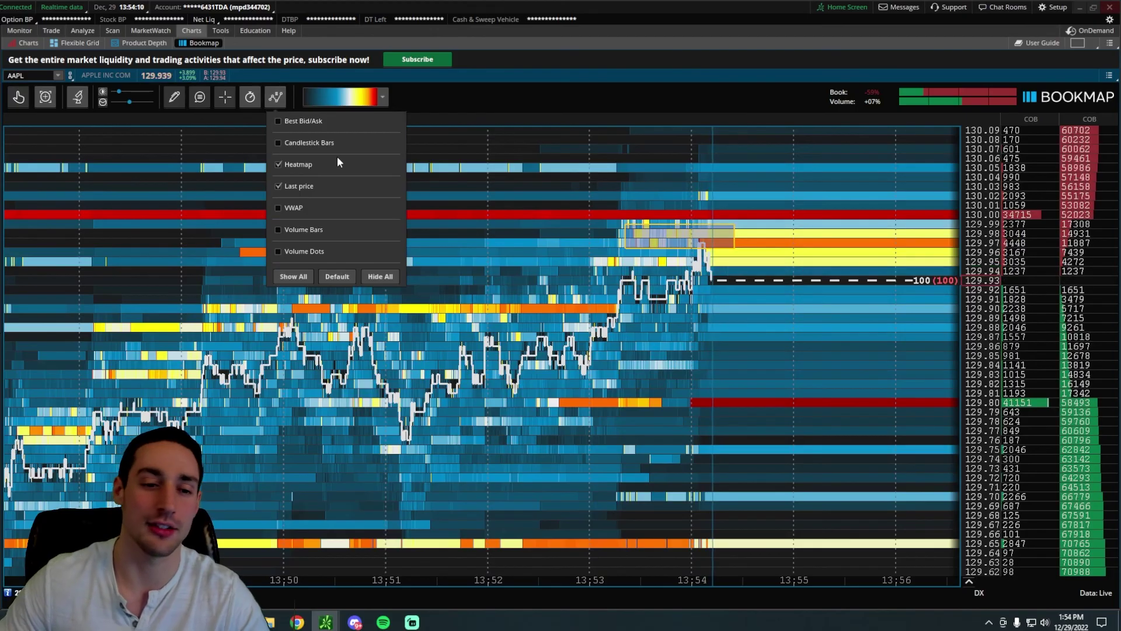